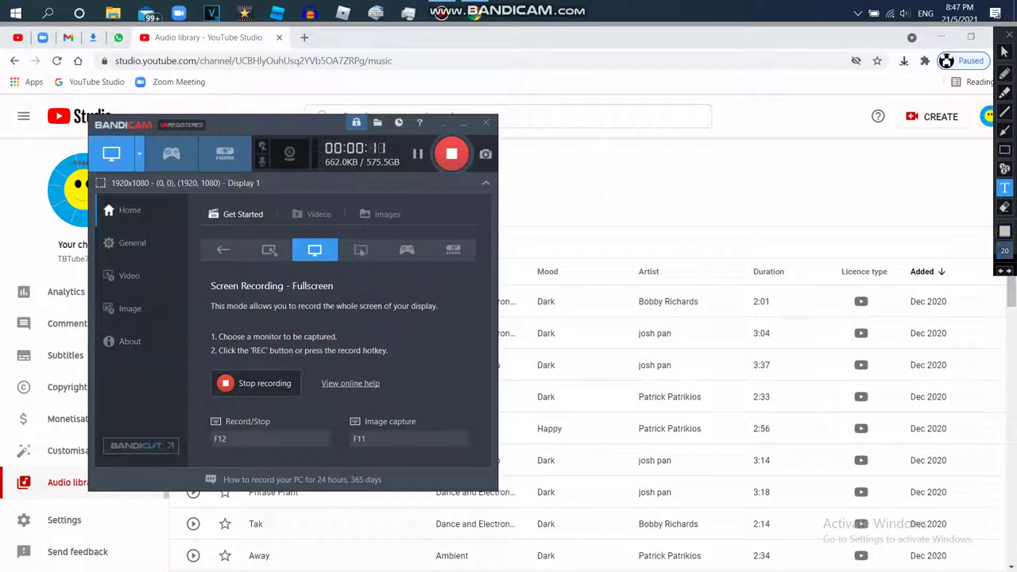
Write the large three-line screen annotation "Let's Make Vocoded With USSR Anthem!" over the audio library, then close the drawing toolbar
left_click(977, 369)
left_click(539, 176)
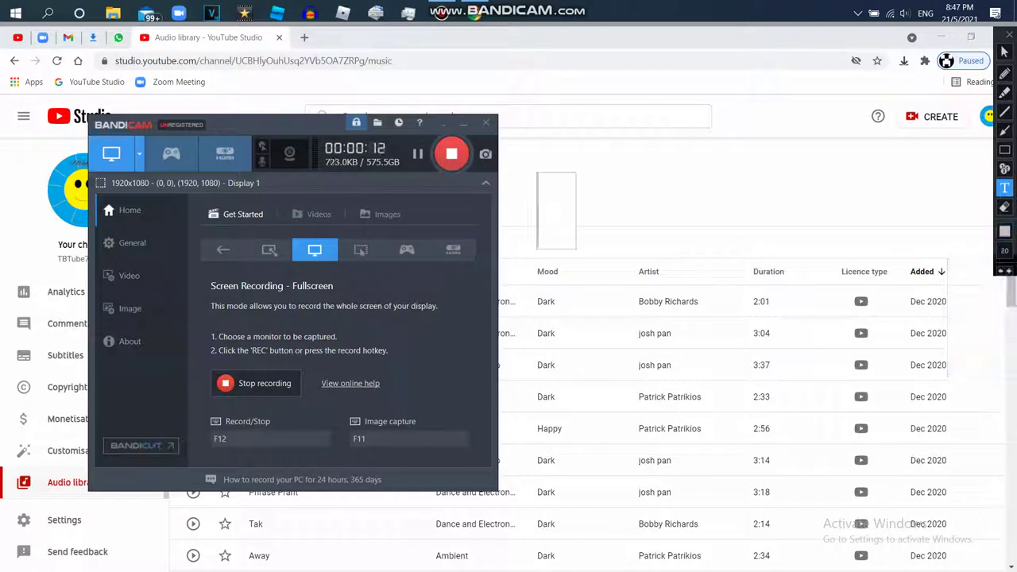
type("Let's M")
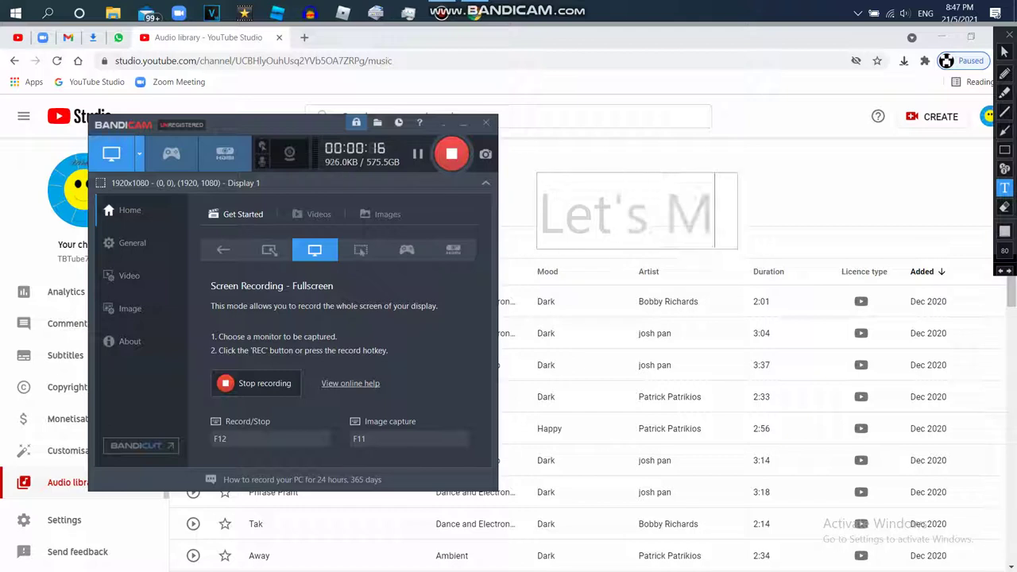
type("ake")
key("Return")
type("Vocoded")
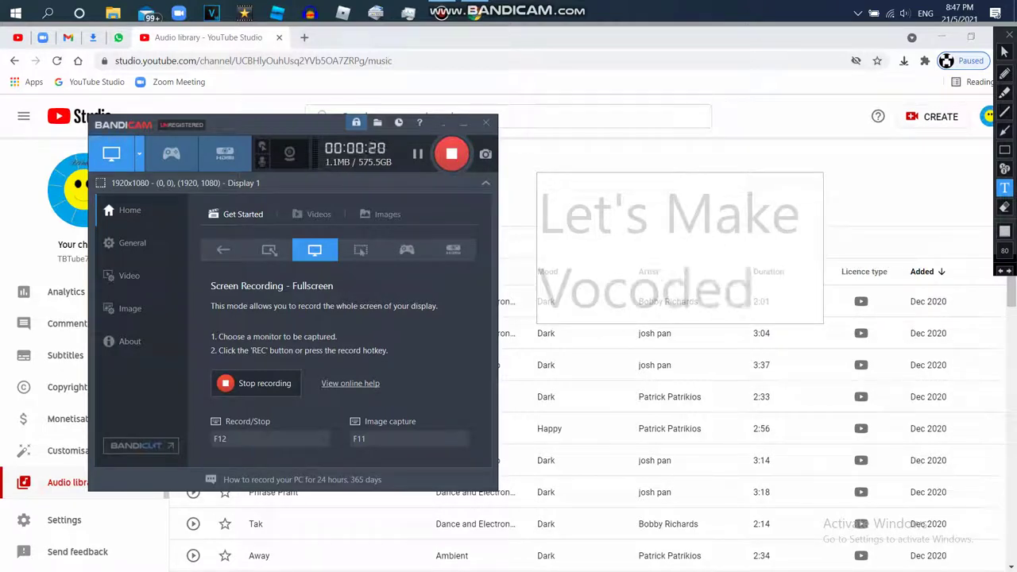
type(" With")
key("Return")
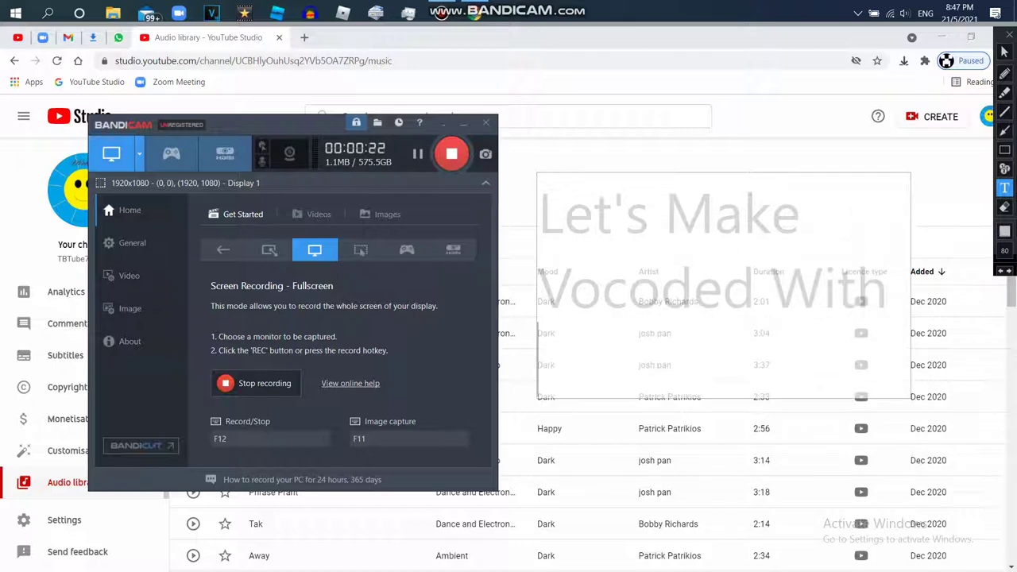
type("USSR Anthem!")
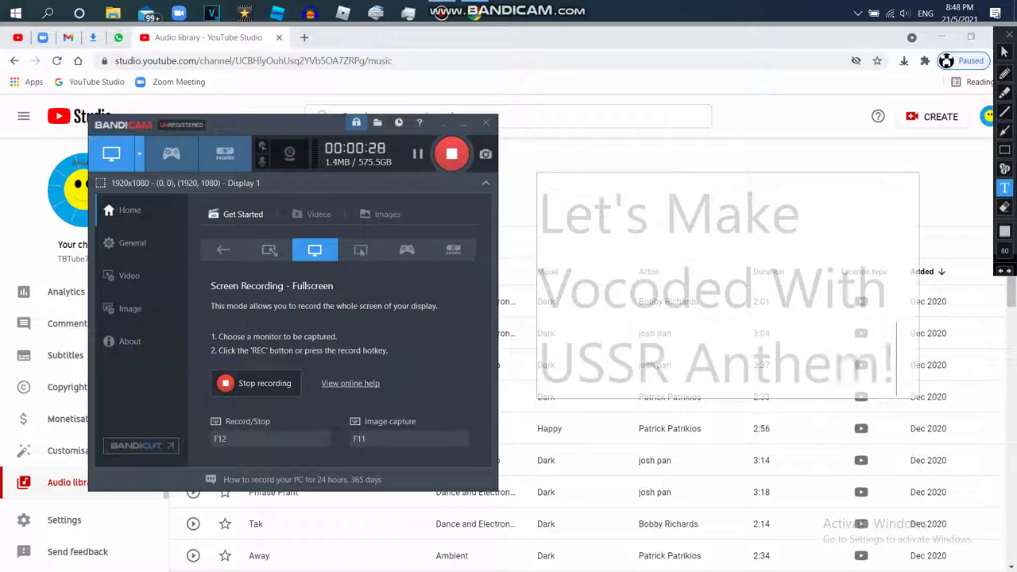
key("Escape")
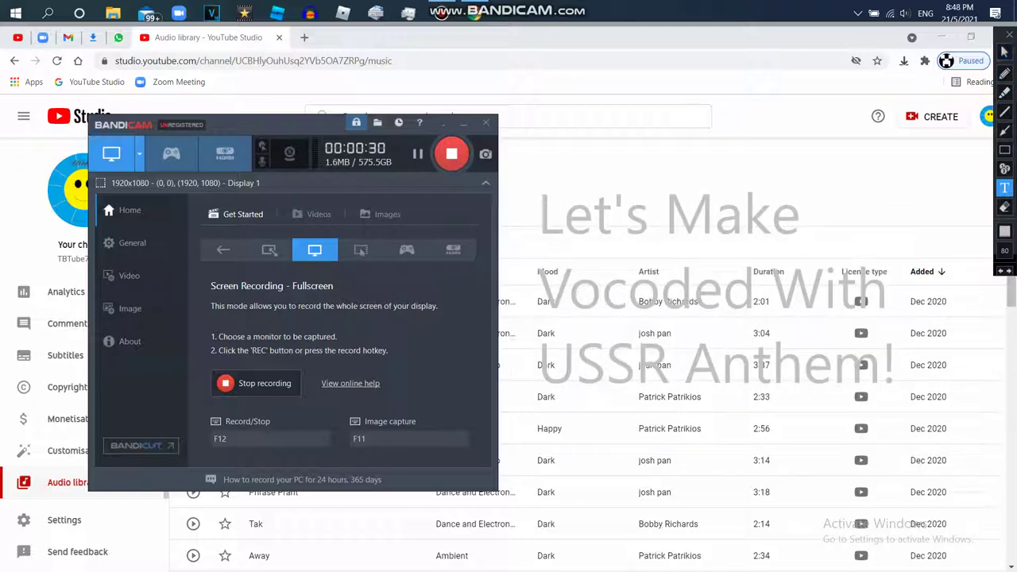
left_click(1010, 34)
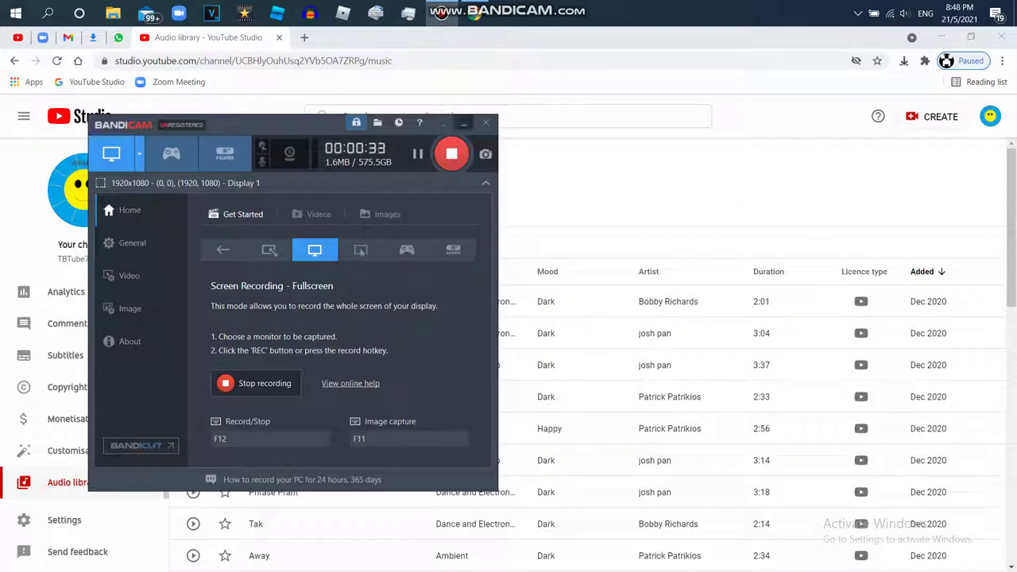
Minimize the recorder window and open YouTube in a new browser tab
left_click(463, 123)
left_click(305, 37)
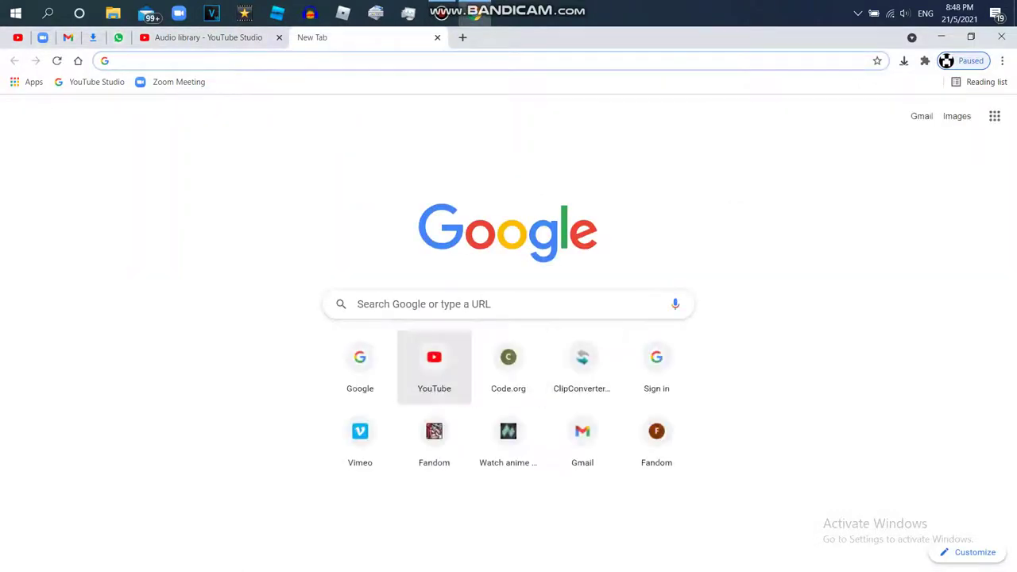
left_click(434, 368)
Open the YtMp3 converter site at ytmp3.cc/en13/ in another new tab
left_click(463, 38)
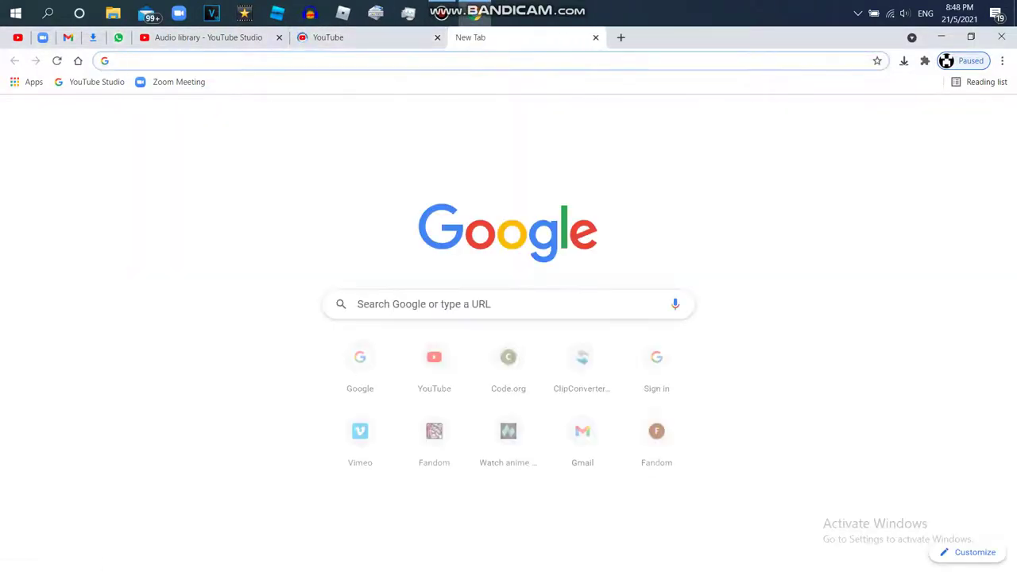
type("tb")
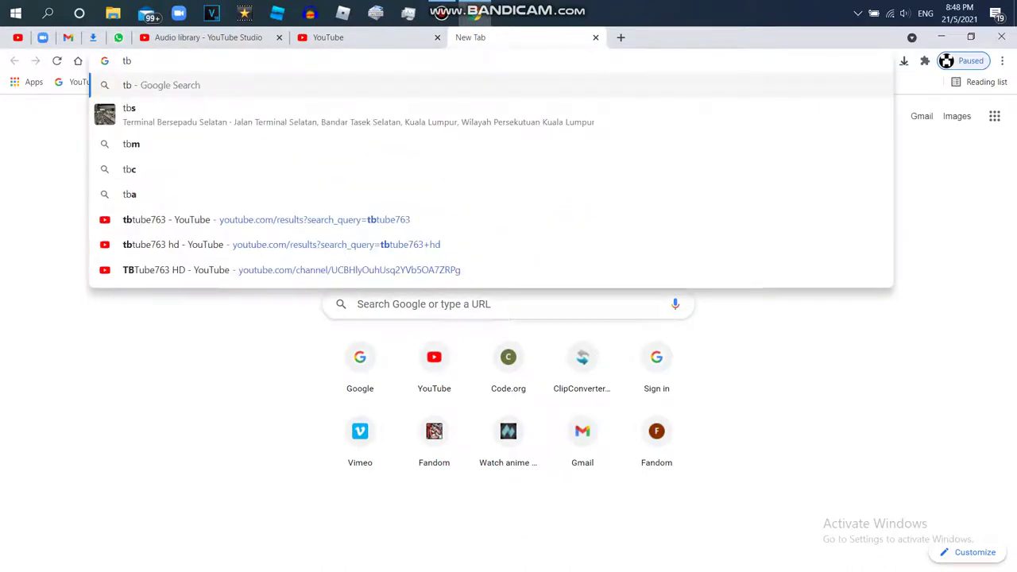
type("tube")
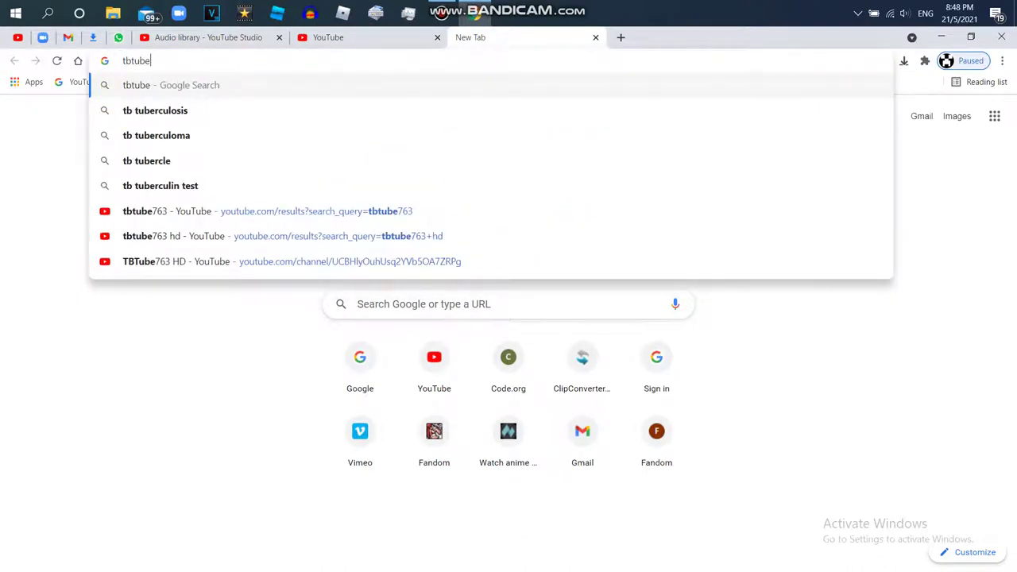
key("ctrl+a")
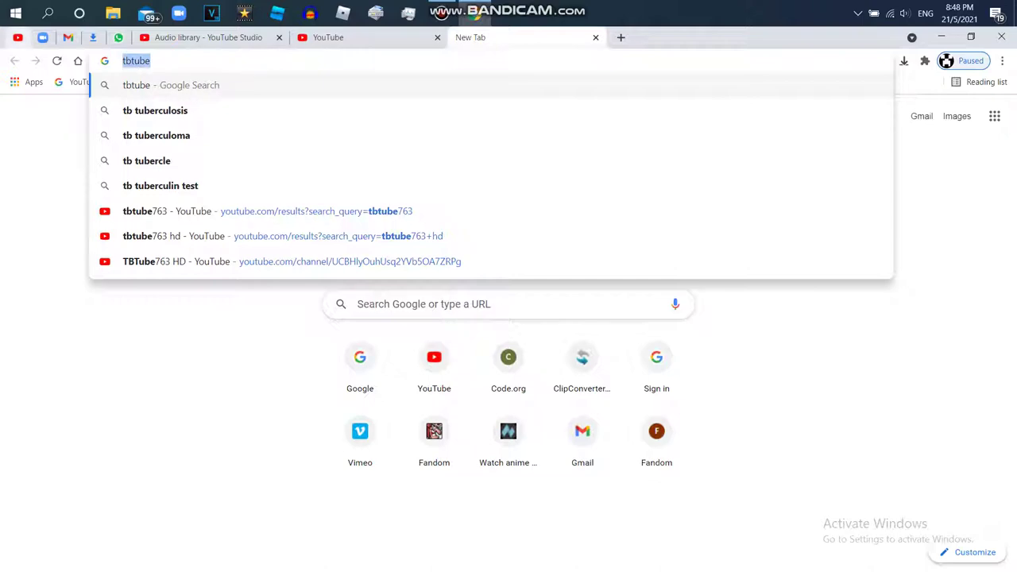
type("ytmp3.cc/en13/")
key("Return")
Return to the YouTube tab and search for "8 bit ussr anthem"
key("ctrl+shift+Tab")
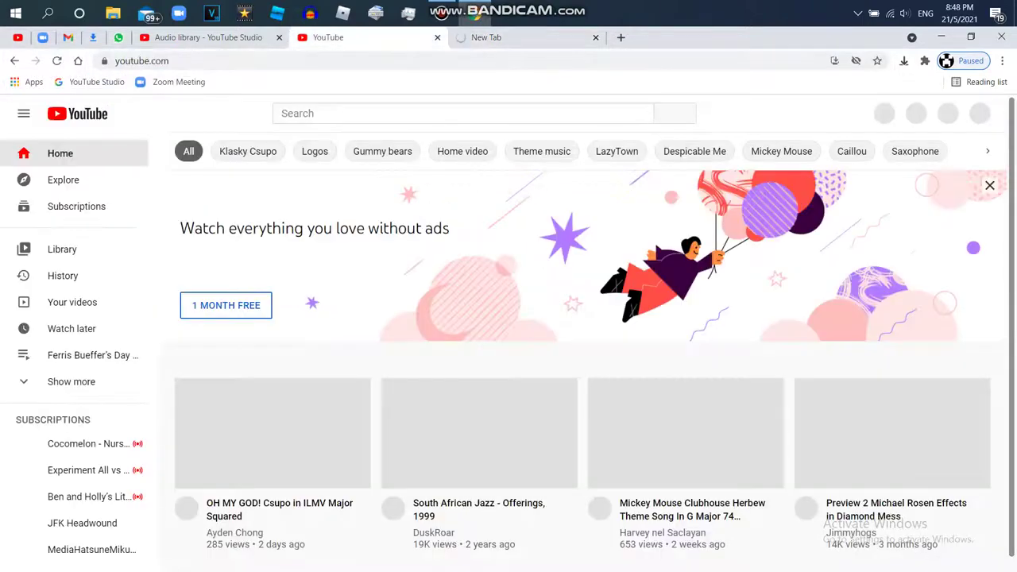
key("slash")
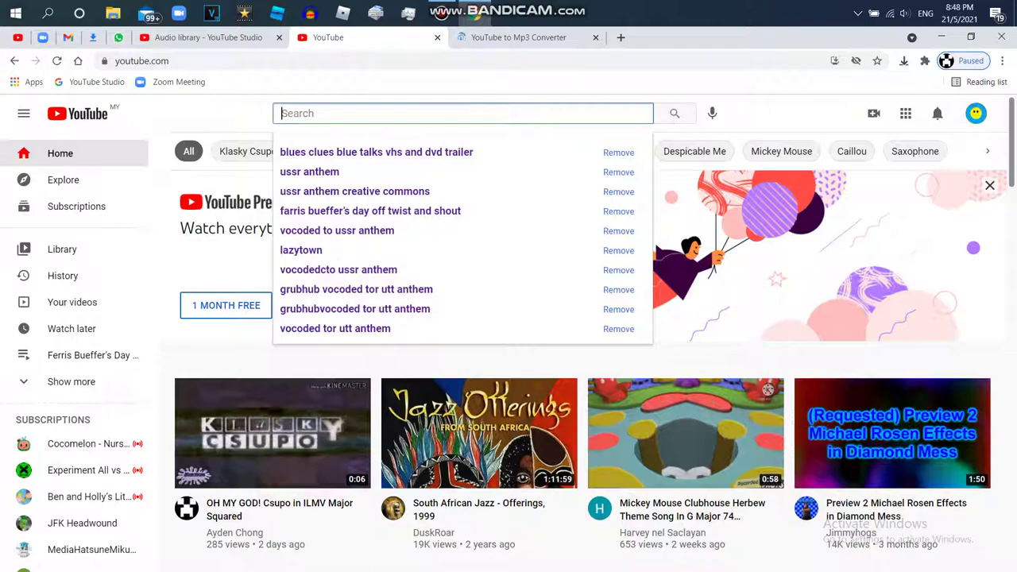
scroll(584, 371, "down", 7)
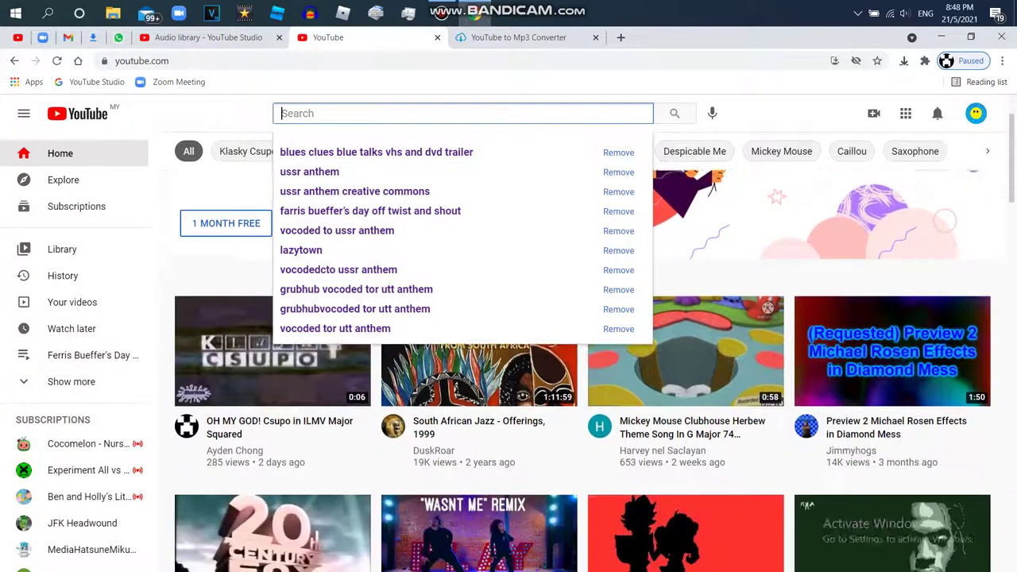
scroll(583, 370, "down", 7)
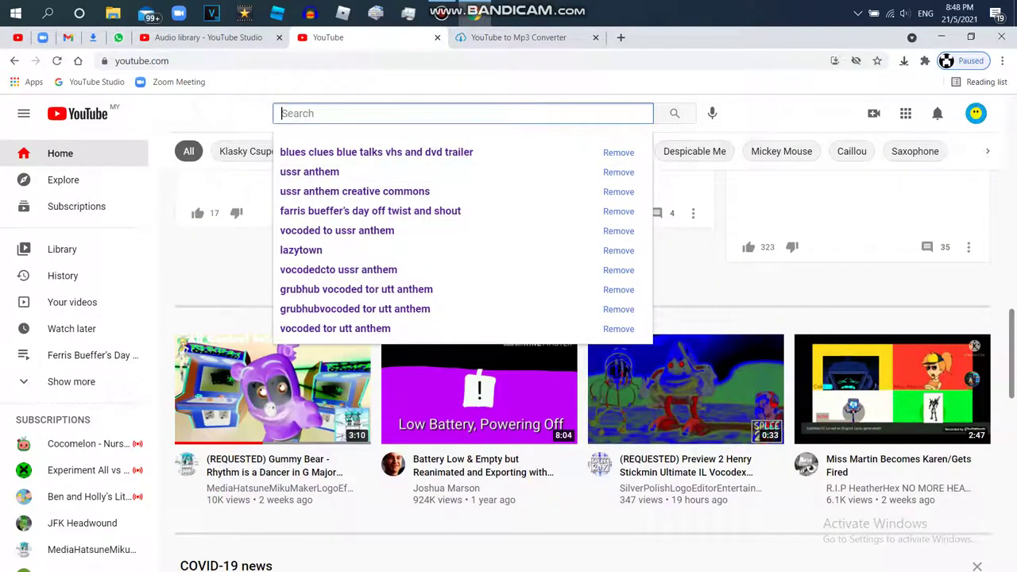
type("8 bit rus")
key("BackSpace")
key("BackSpace")
key("BackSpace")
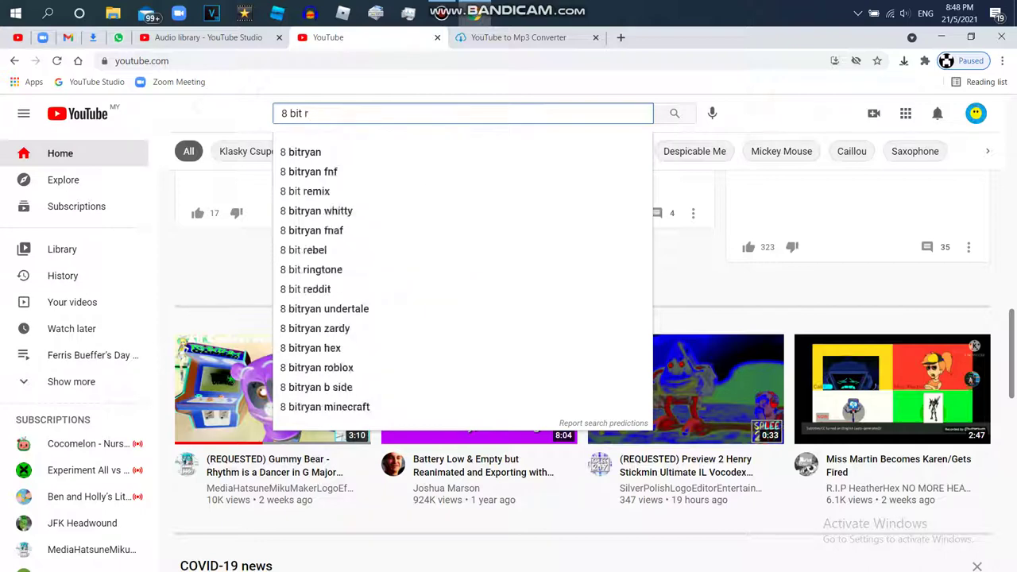
type("ussr anthem")
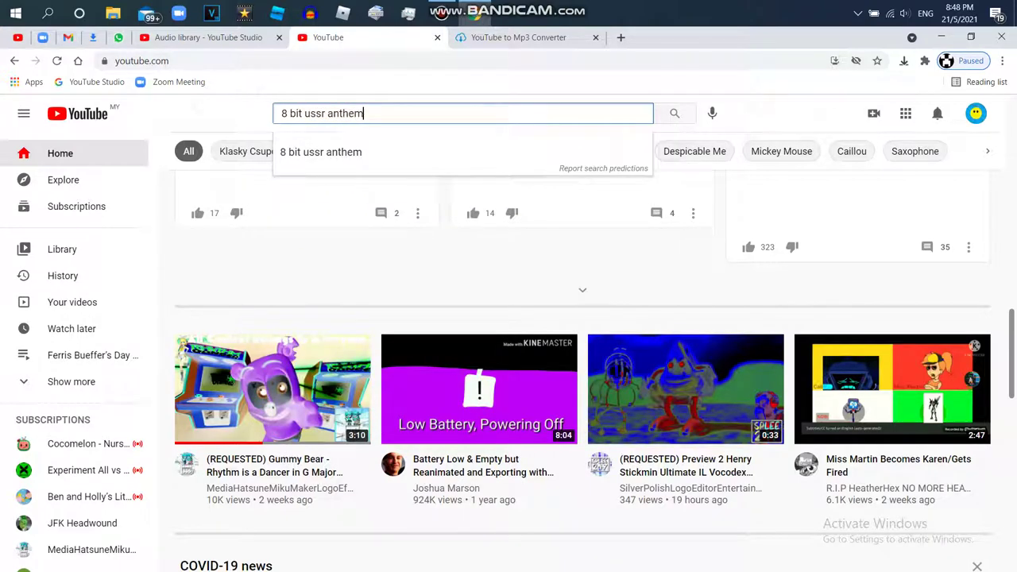
key("Return")
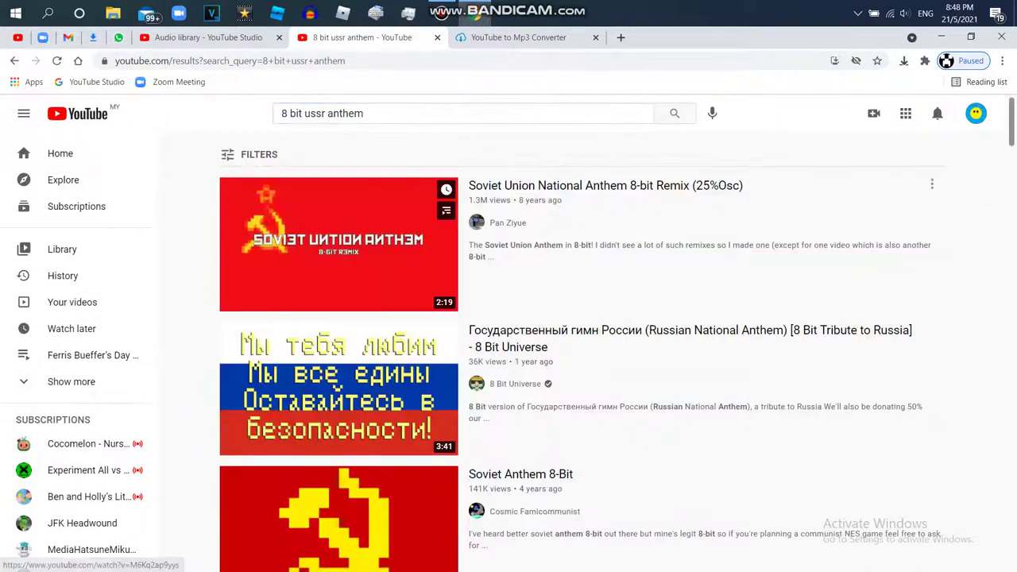
Open the Soviet Union National Anthem 8-bit Remix (25%Osc) video, pause it and copy its web address
left_click(339, 244)
left_click(338, 244)
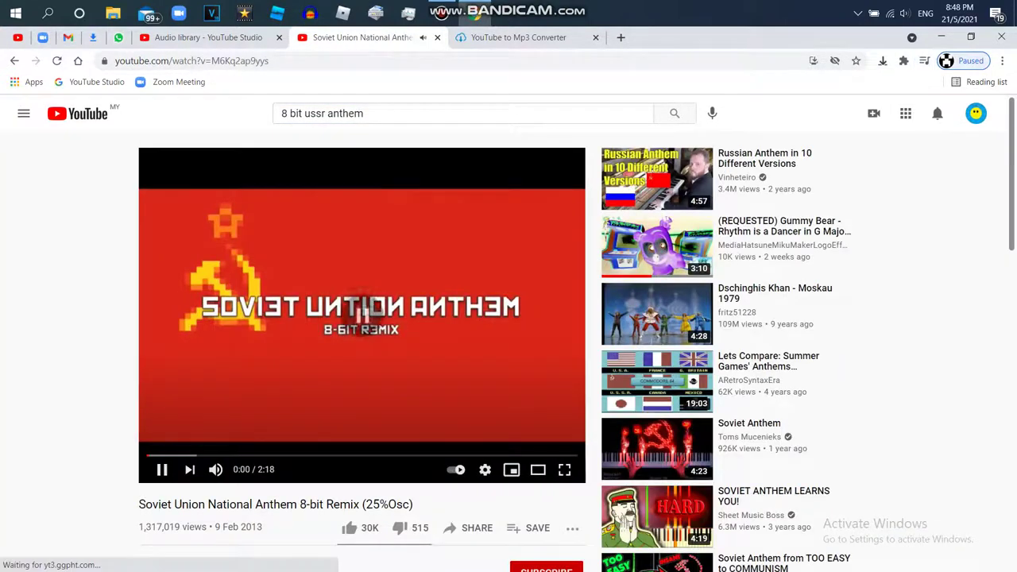
left_click(225, 62)
right_click(225, 65)
left_click(258, 139)
Paste the copied video address into the YtMp3 converter and convert it to mp4
left_click(518, 37)
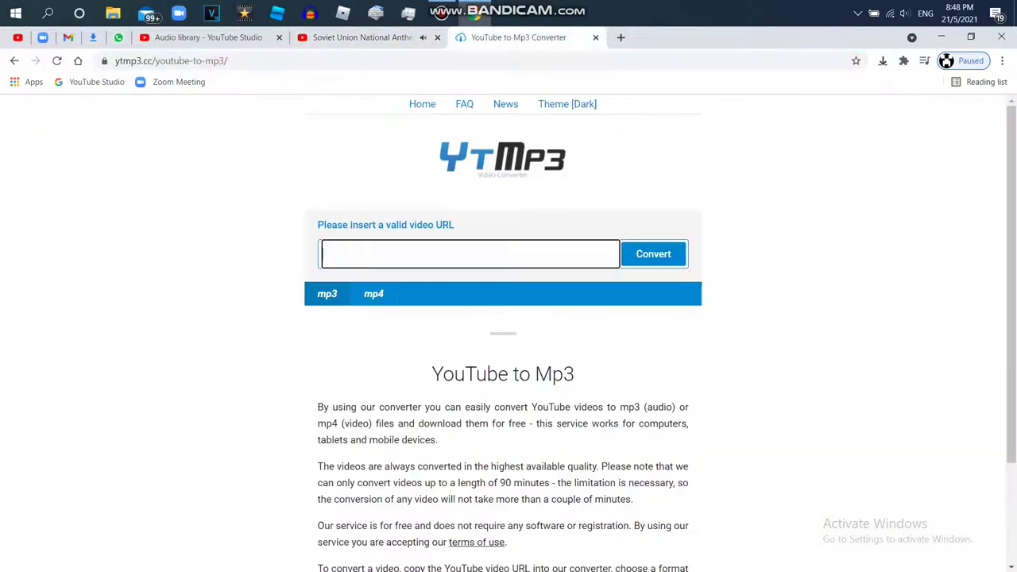
right_click(518, 258)
left_click(548, 365)
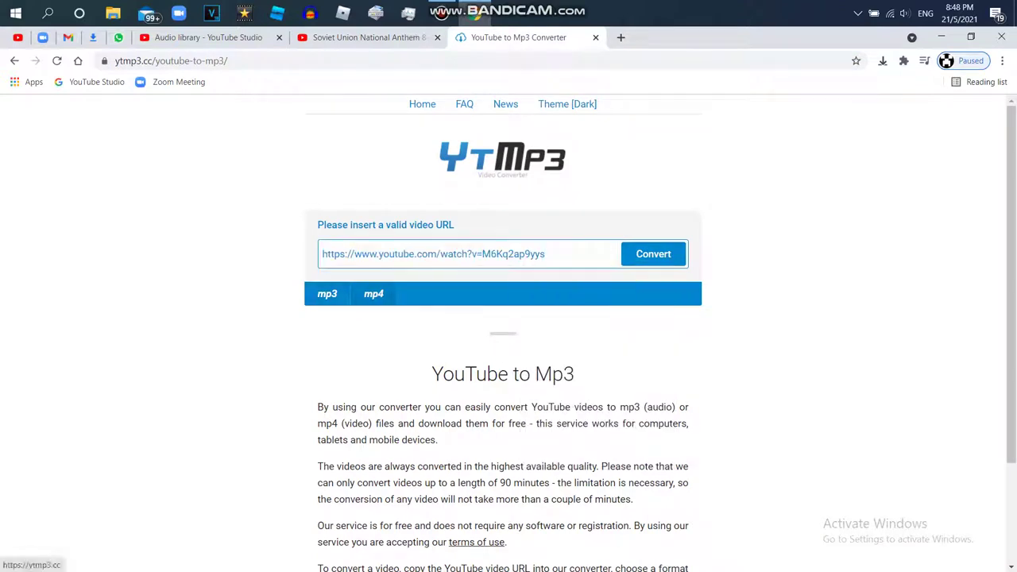
key("Return")
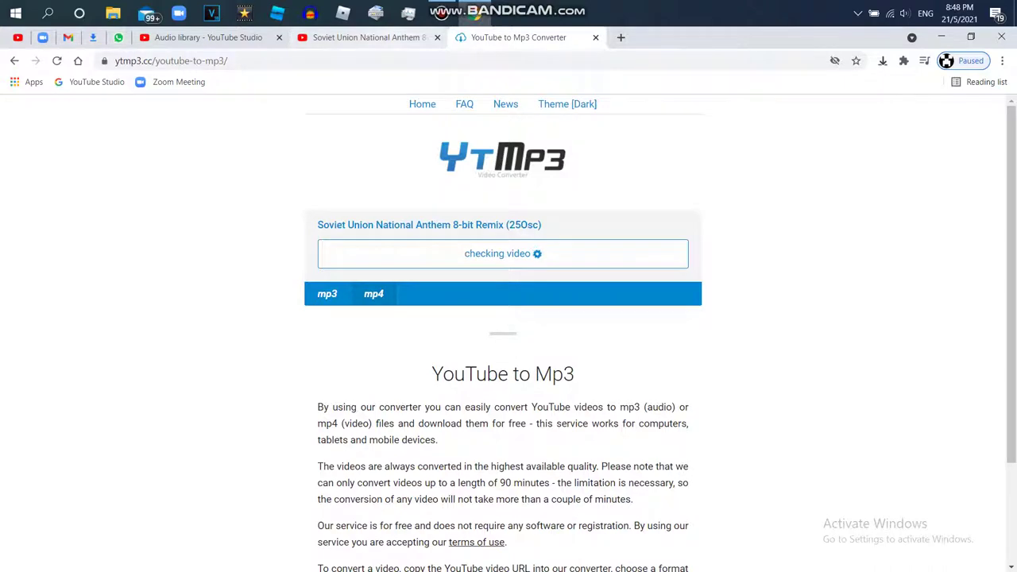
Open the suggested Gummy Bear - Rhythm is a Dancer video on YouTube and browse the uploads on its creator's channel
left_click(365, 38)
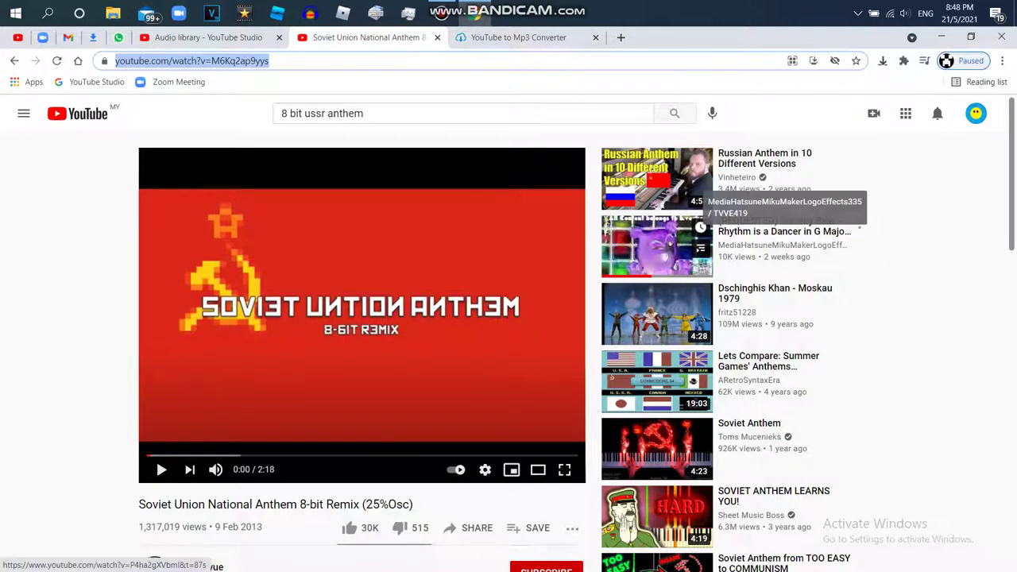
left_click(656, 239)
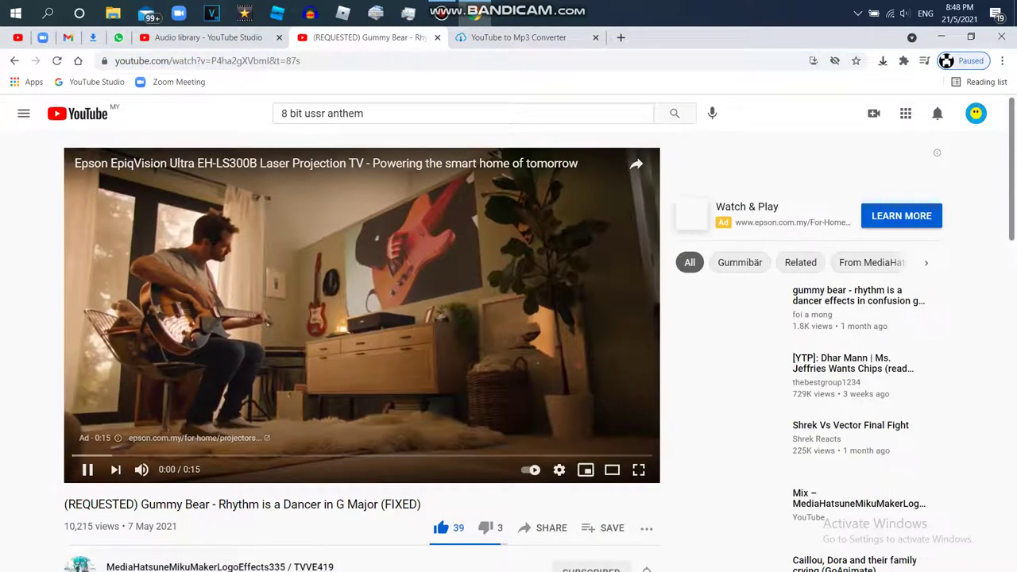
scroll(361, 349, "down", 3)
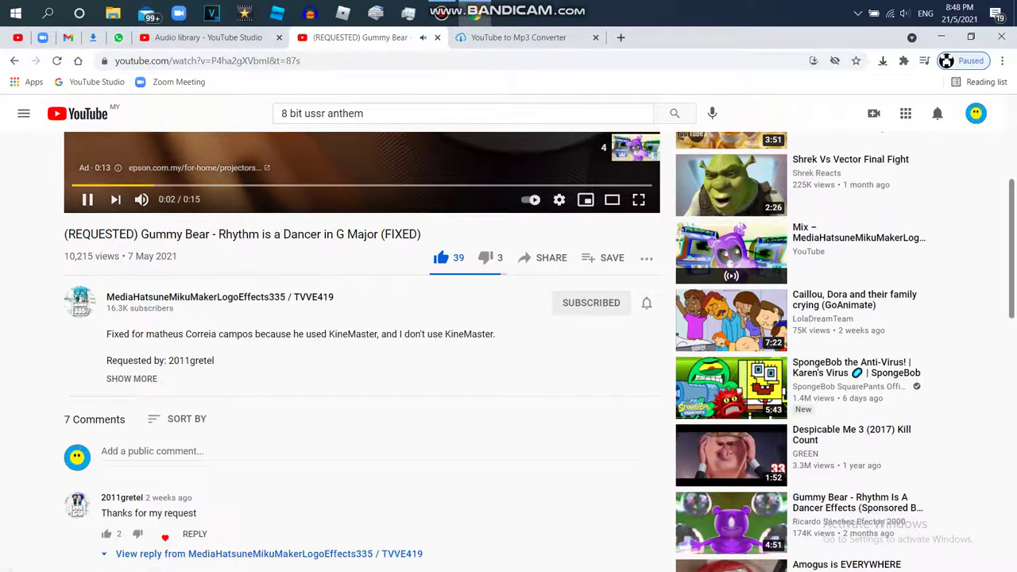
left_click(219, 296)
left_click(337, 351)
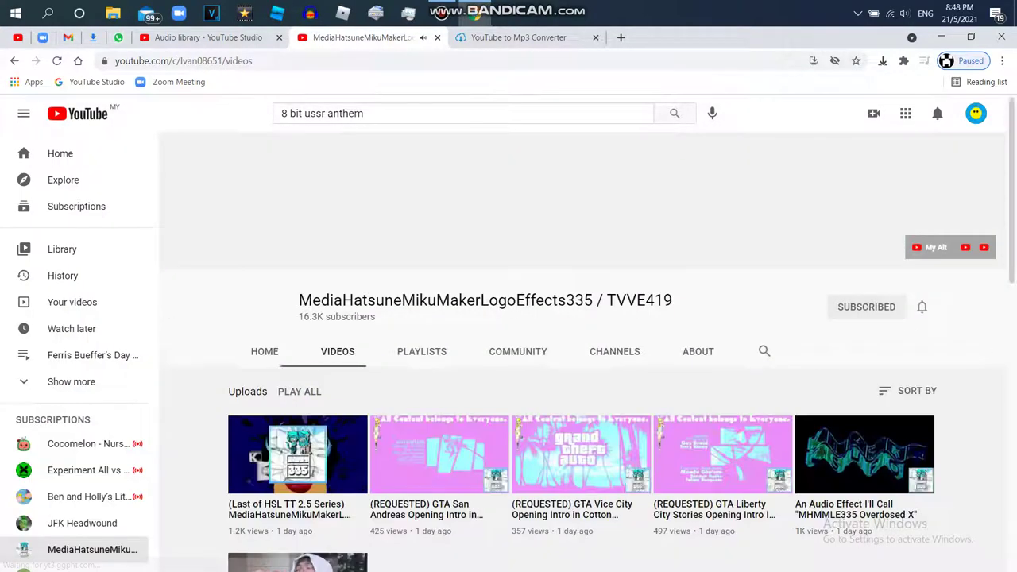
scroll(338, 352, "down", 3)
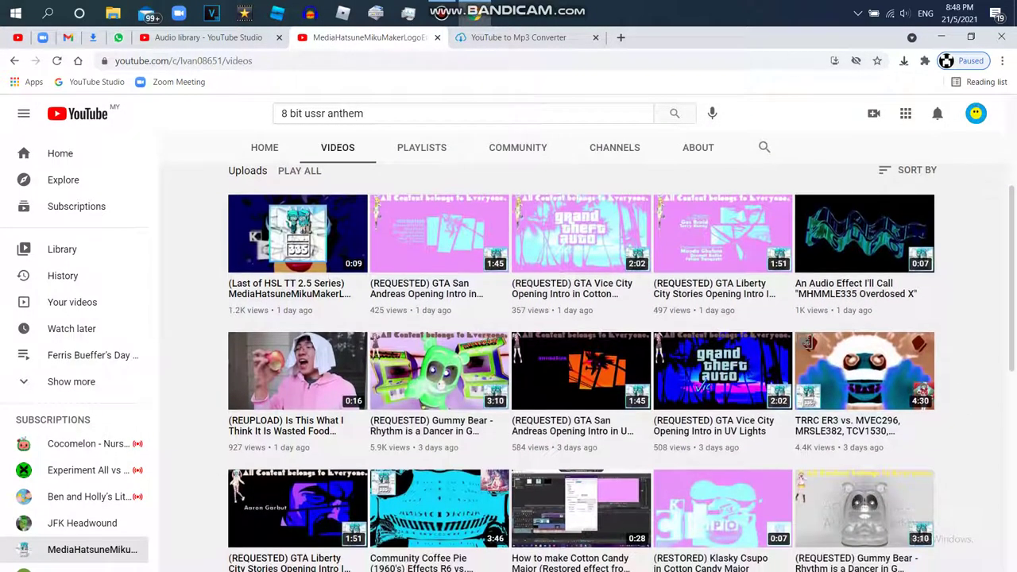
scroll(580, 350, "up", 2)
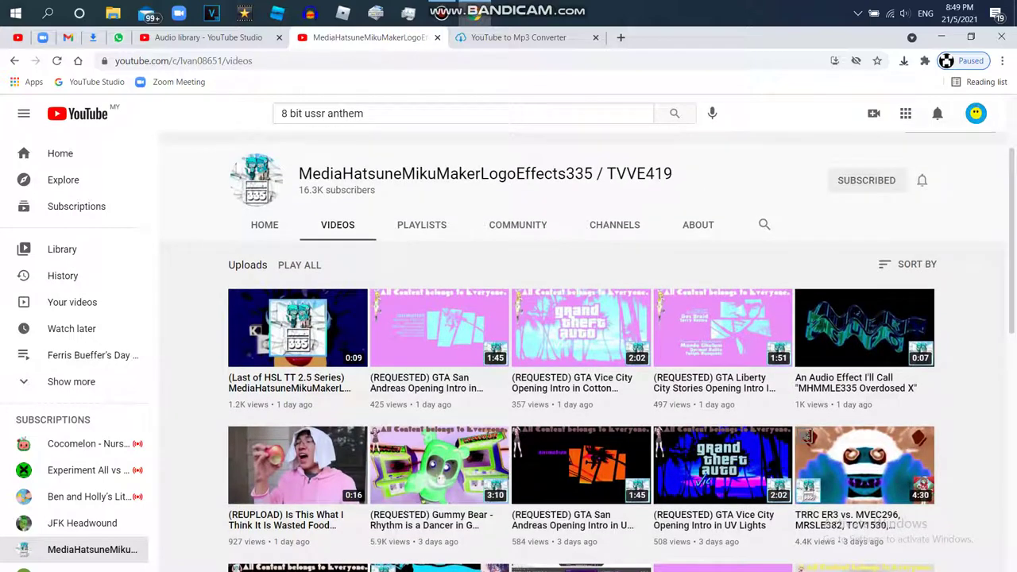
scroll(580, 349, "up", 1)
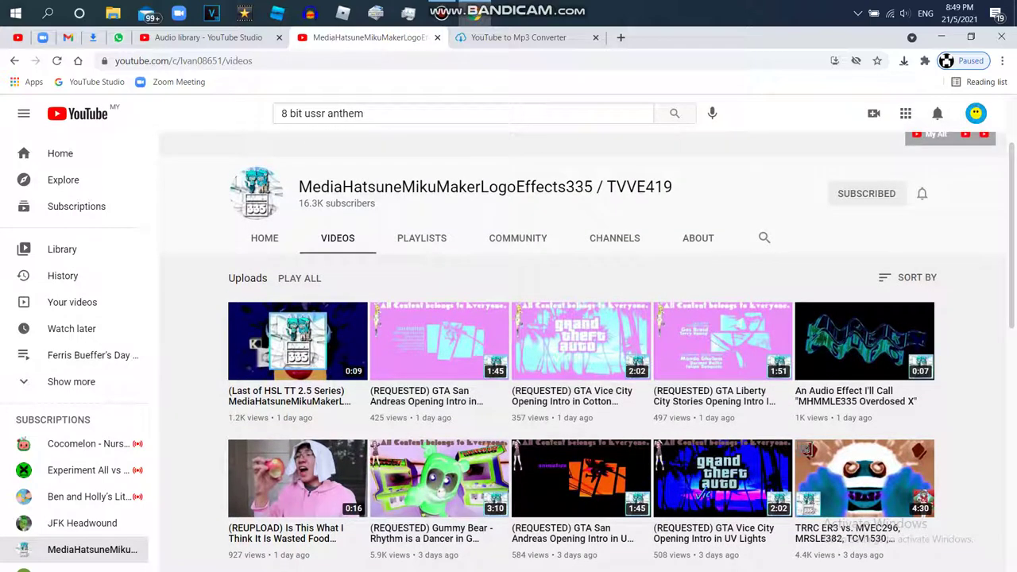
scroll(580, 350, "down", 3)
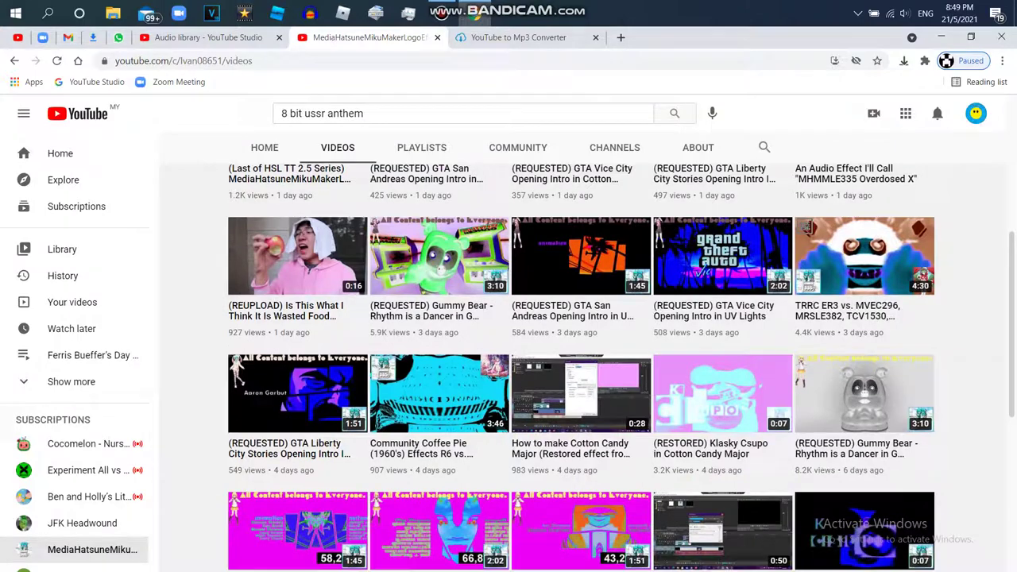
Download the converted Soviet anthem mp4, close the advertising tab and reset the converter for another video
left_click(519, 38)
left_click(441, 254)
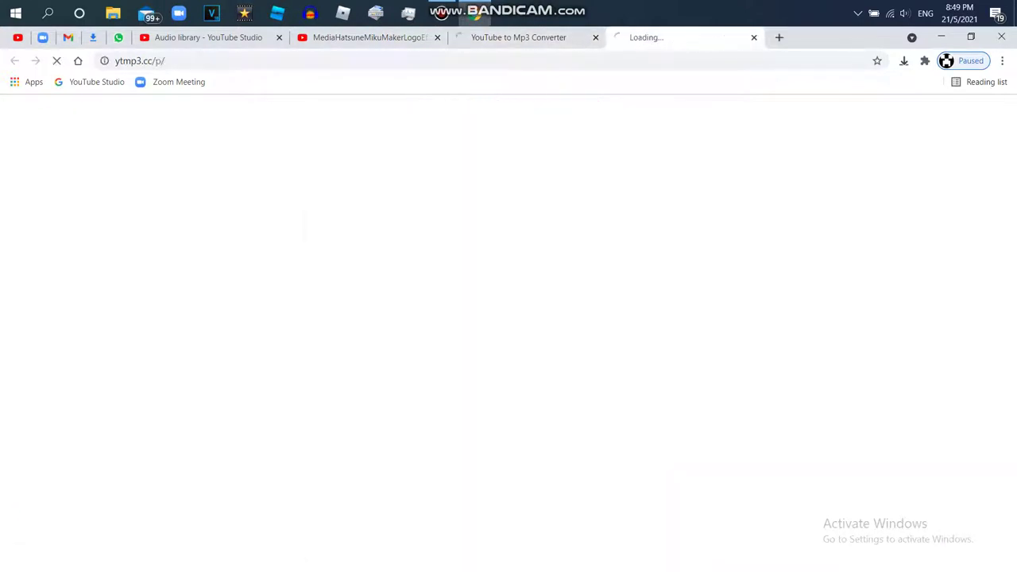
left_click(754, 37)
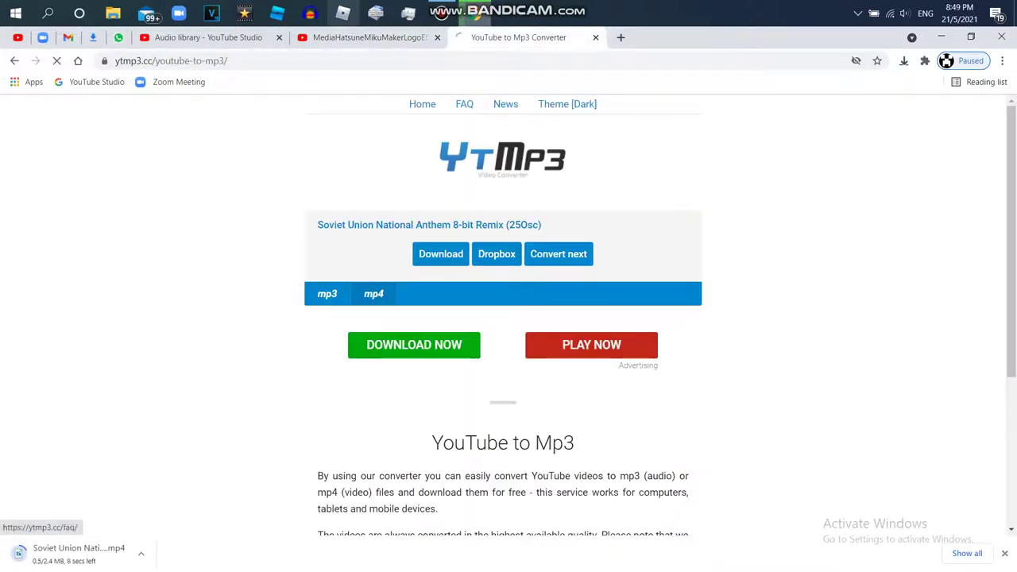
left_click(557, 254)
Return to the YouTube channel page and clear the 8 bit ussr anthem search text
left_click(370, 37)
left_click_drag(374, 112, 95, 113)
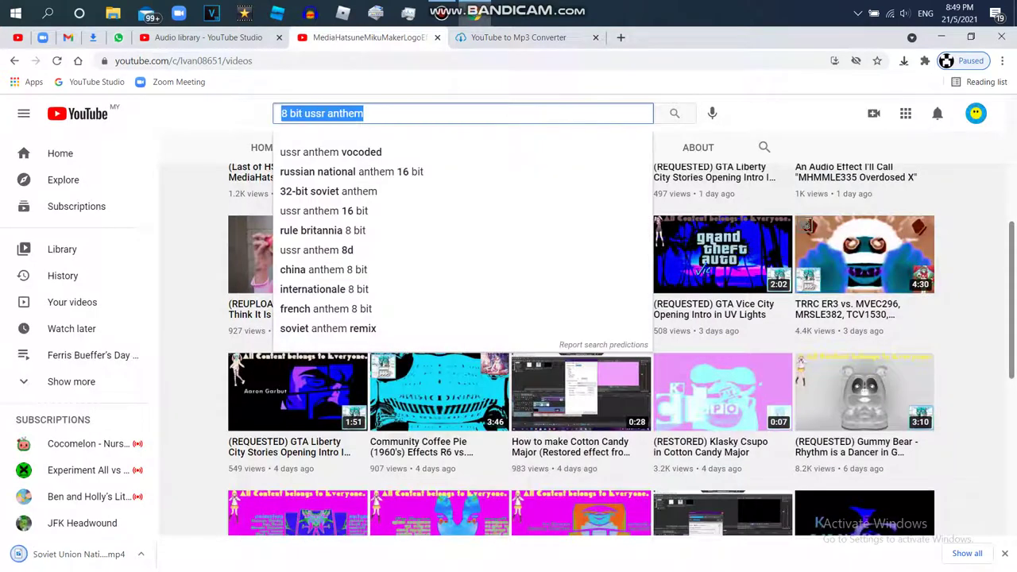
key("BackSpace")
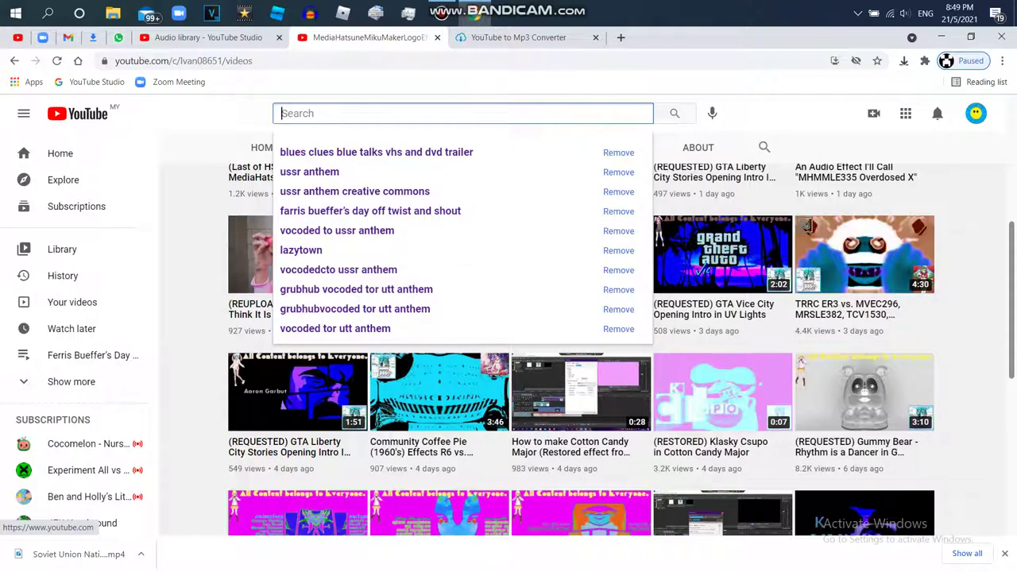
type("c")
key("BackSpace")
Open the channel's playlists in YouTube Studio and create a public playlist titled The Mine Song Effects
left_click(194, 38)
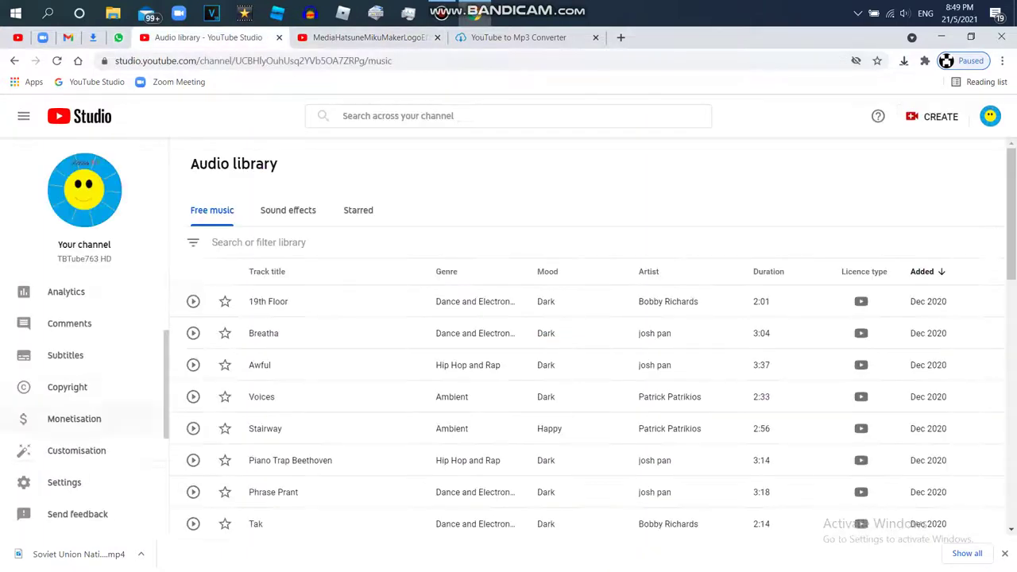
left_click_drag(166, 388, 166, 363)
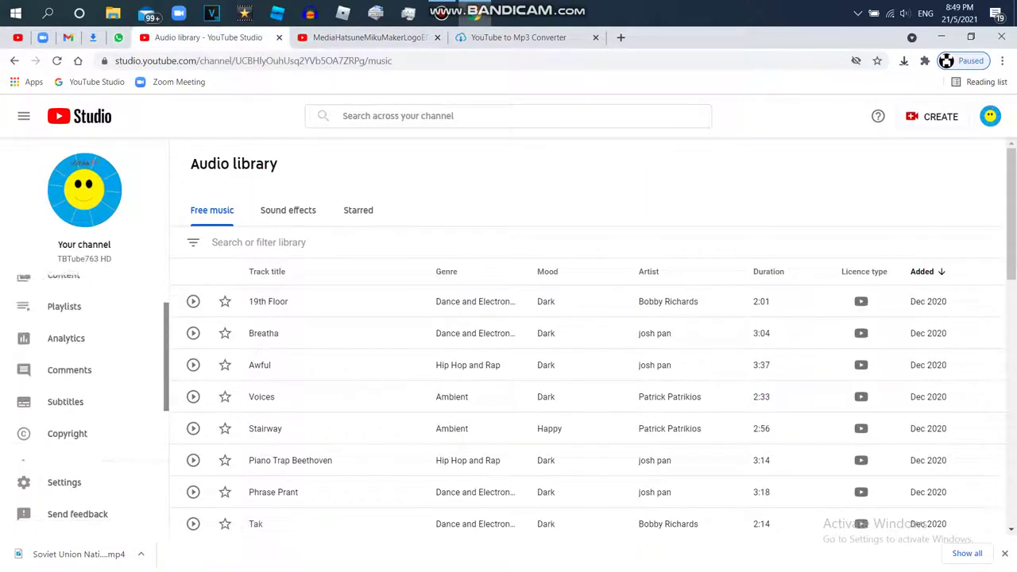
left_click(63, 338)
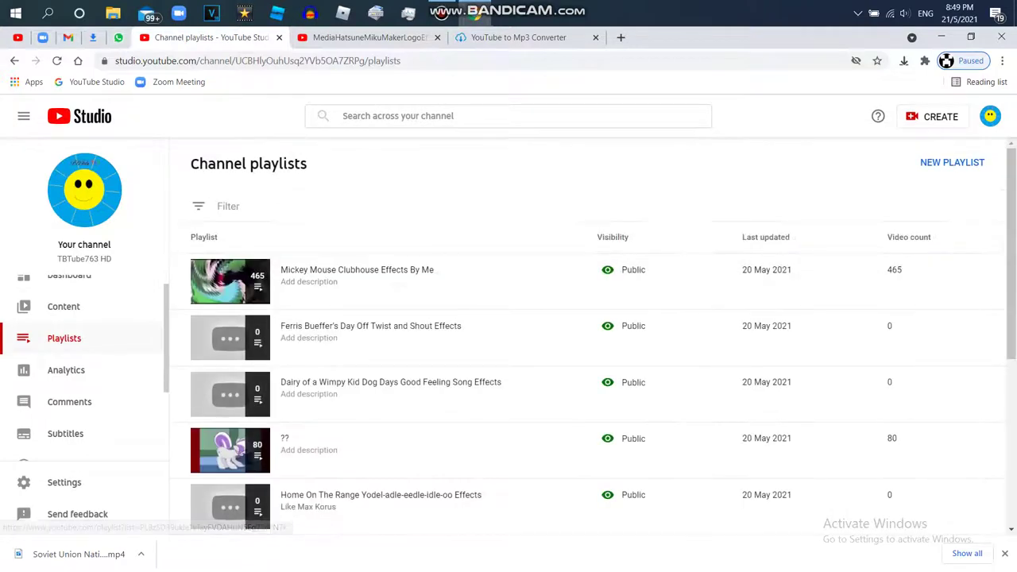
key("ctrl+a")
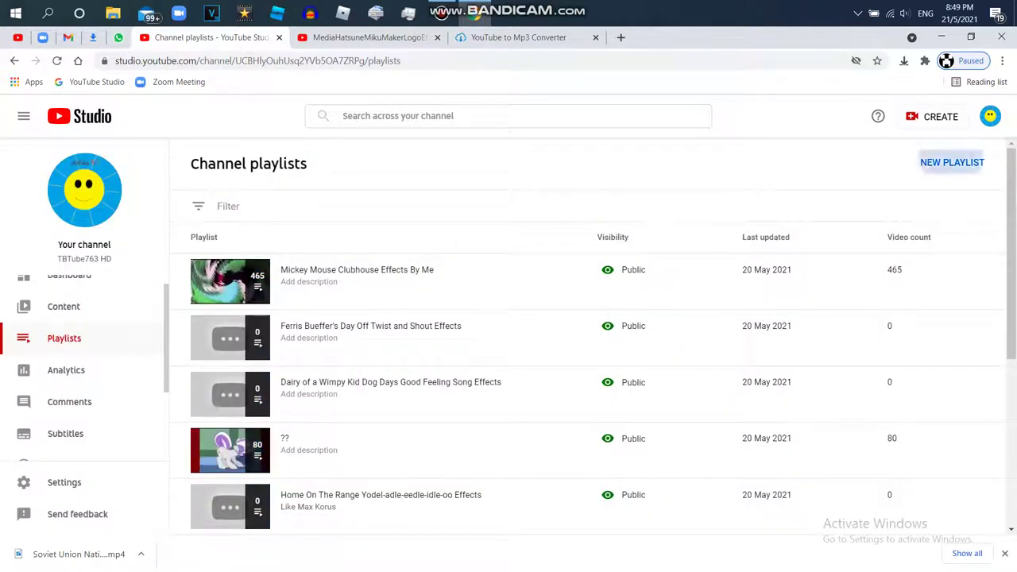
left_click(952, 162)
type("The Mine Song Effects")
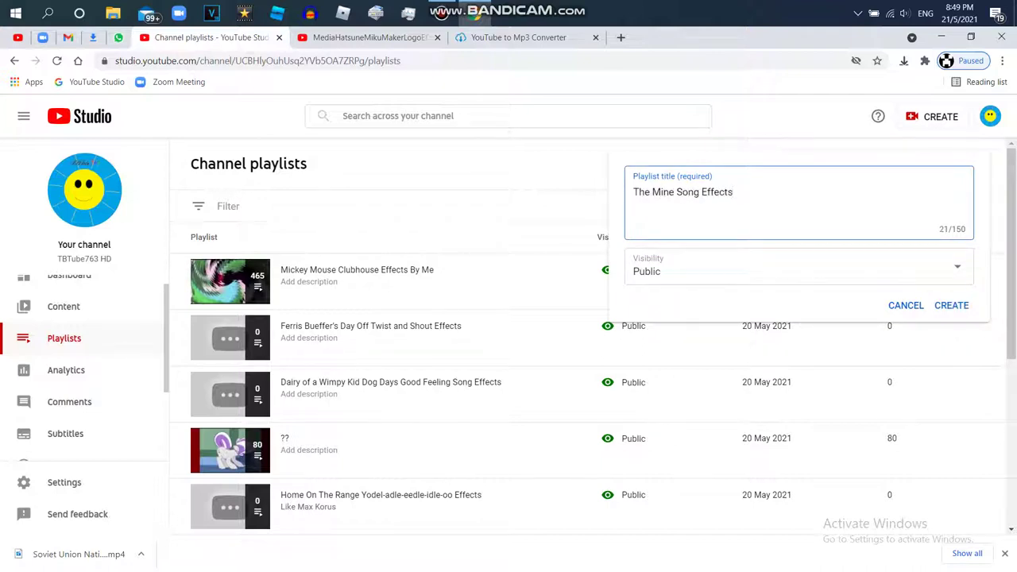
left_click(951, 305)
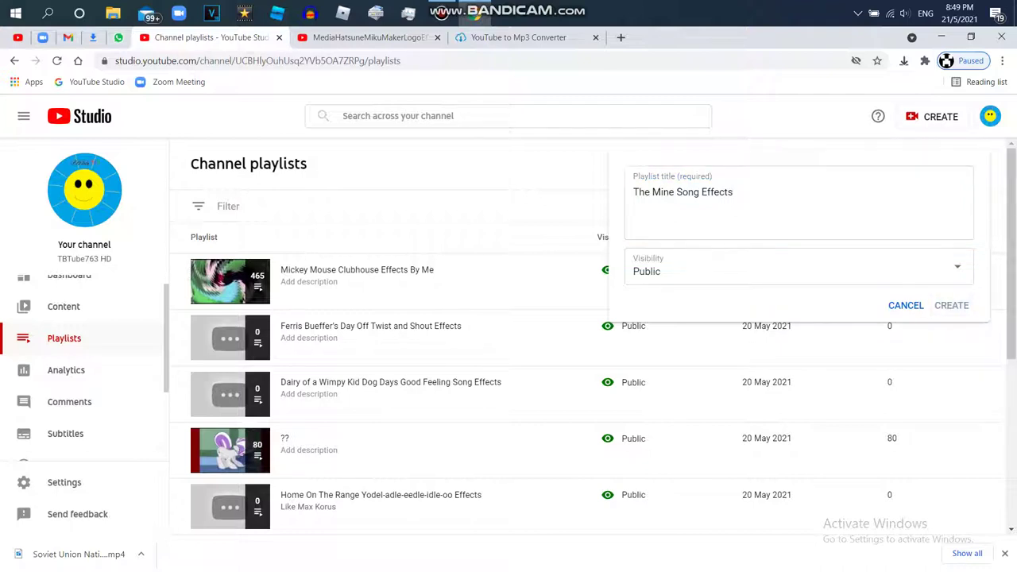
Create another public playlist titled Paw Patrol Theme Song Effects
left_click(952, 163)
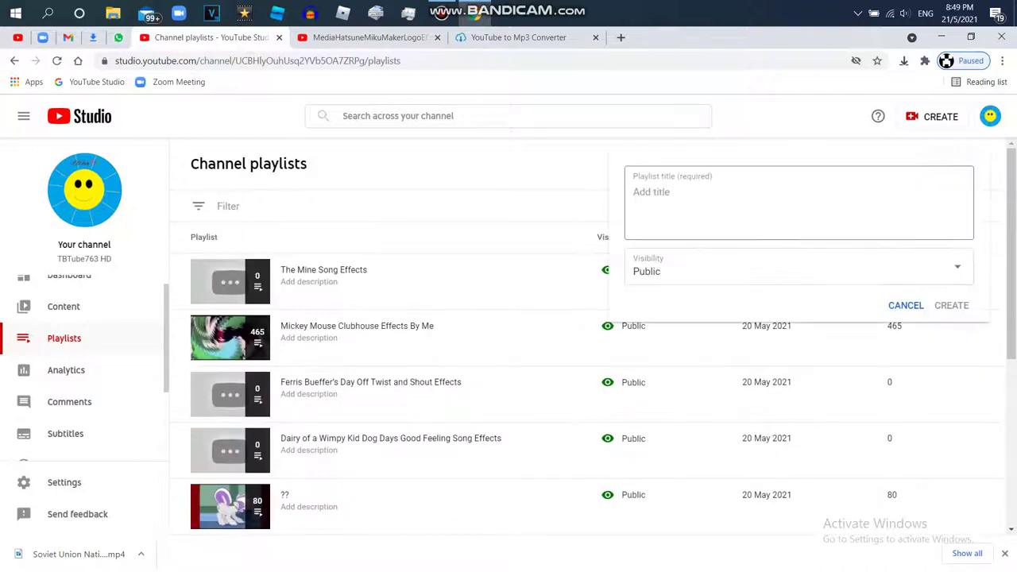
type("Paw P")
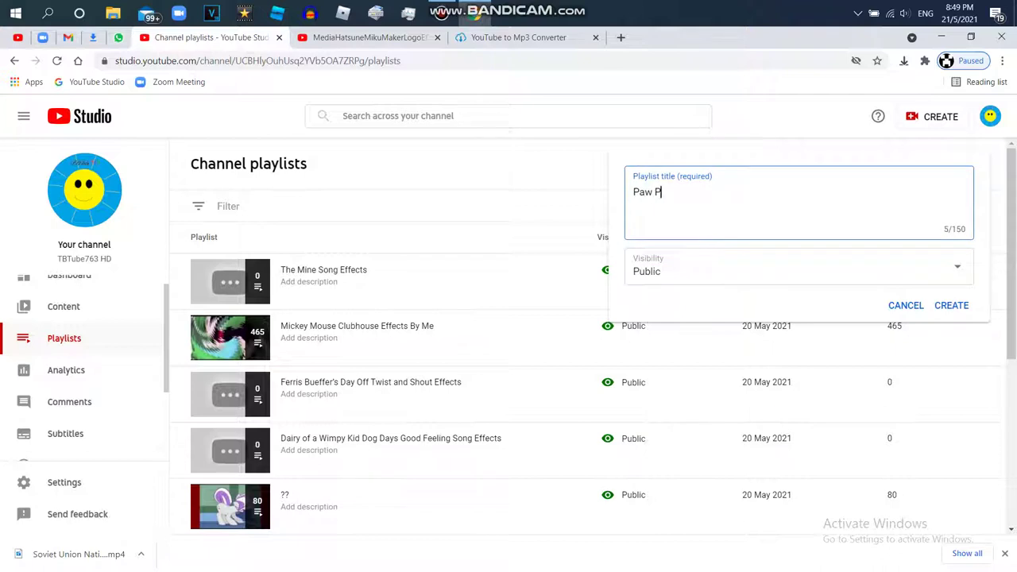
type("atrol Theme Song Effects")
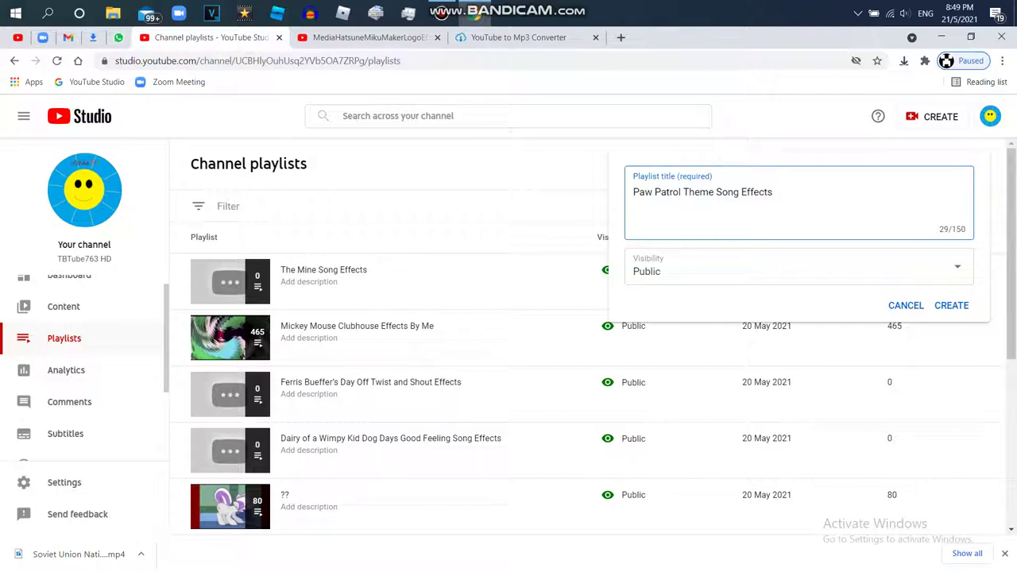
left_click(951, 305)
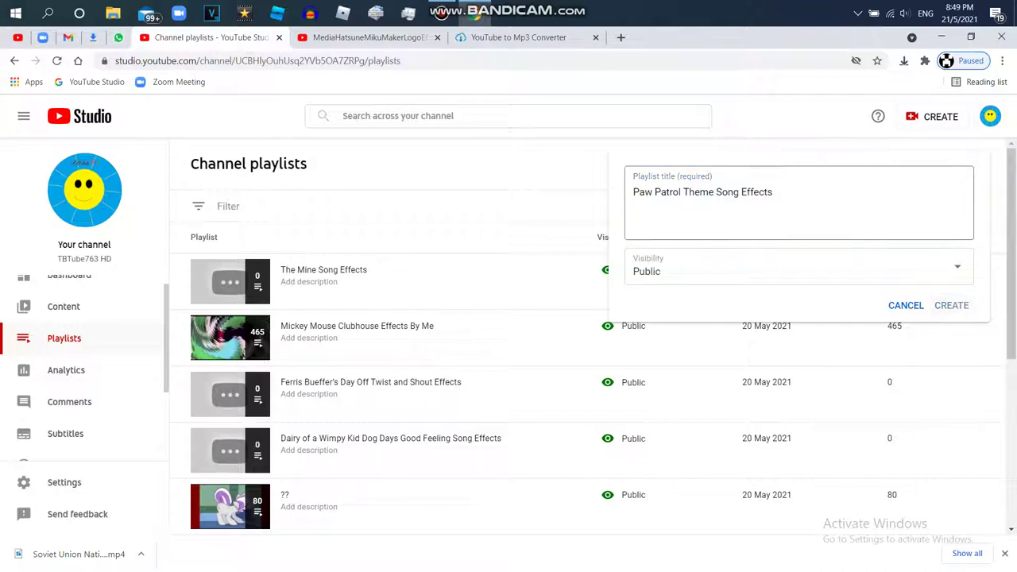
Create a public playlist titled Abby Hatcher Theme Song Effects and open a blank form for another playlist
left_click(952, 163)
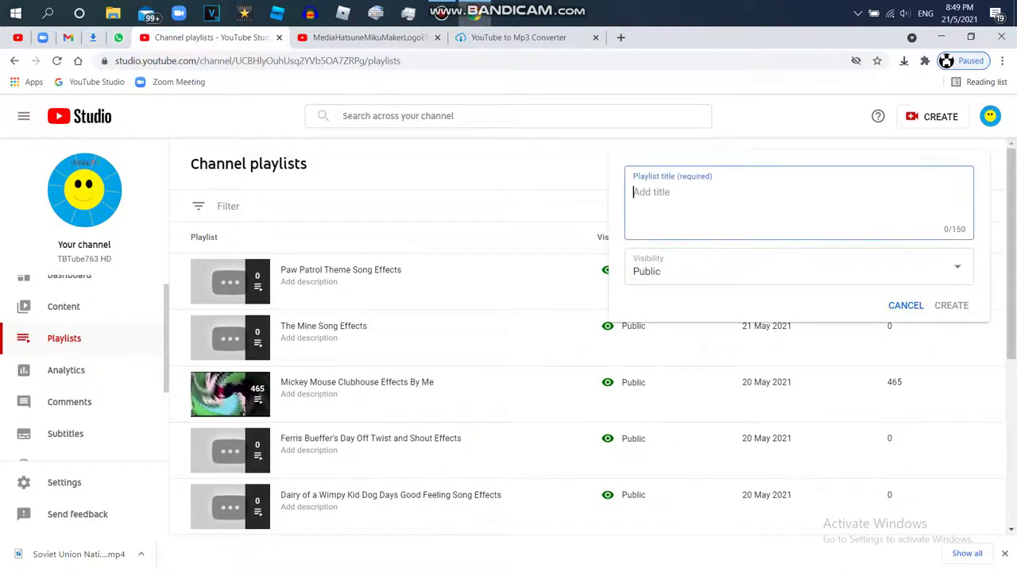
type("Abby Hat")
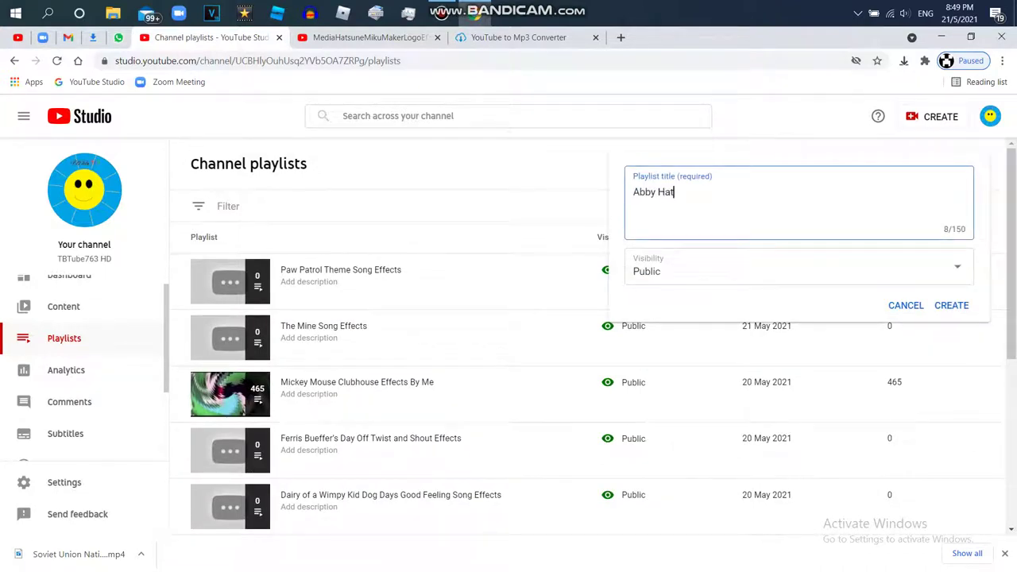
type("cher Theme Song Effects")
left_click(951, 305)
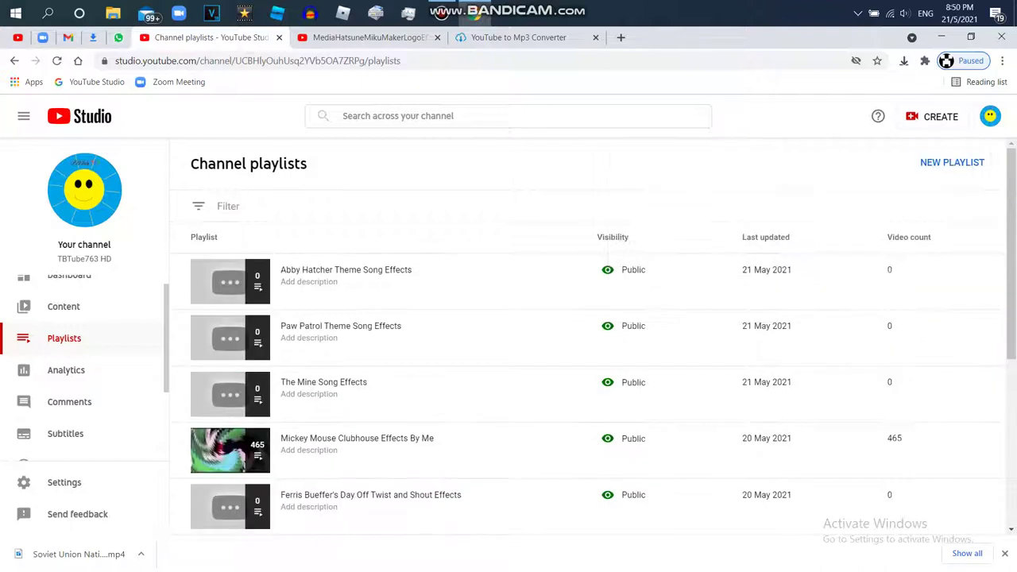
left_click(951, 162)
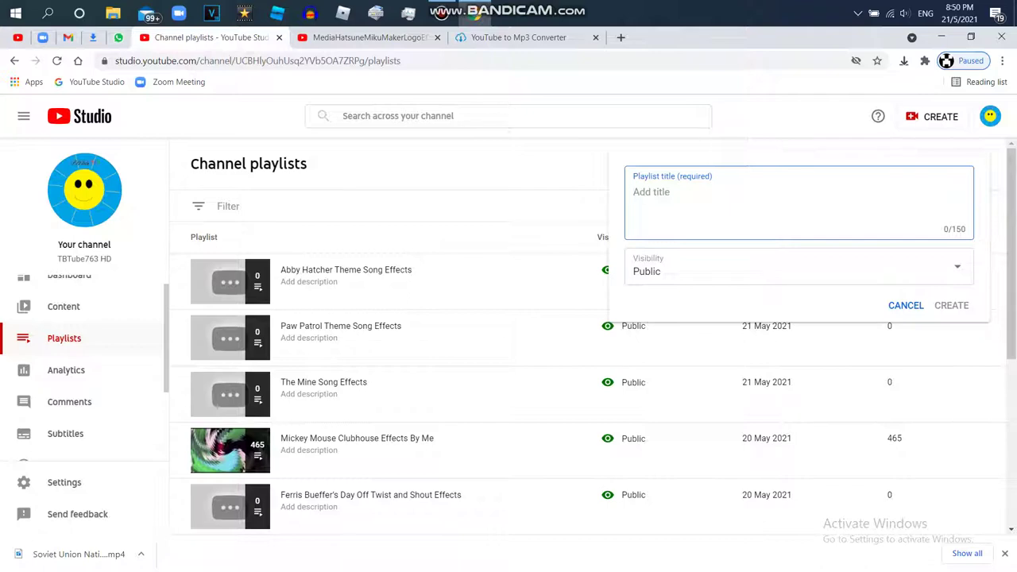
Search YouTube for nekoosa water tower drop and open the original Nekoosa Water Tower Drop video
left_click(370, 37)
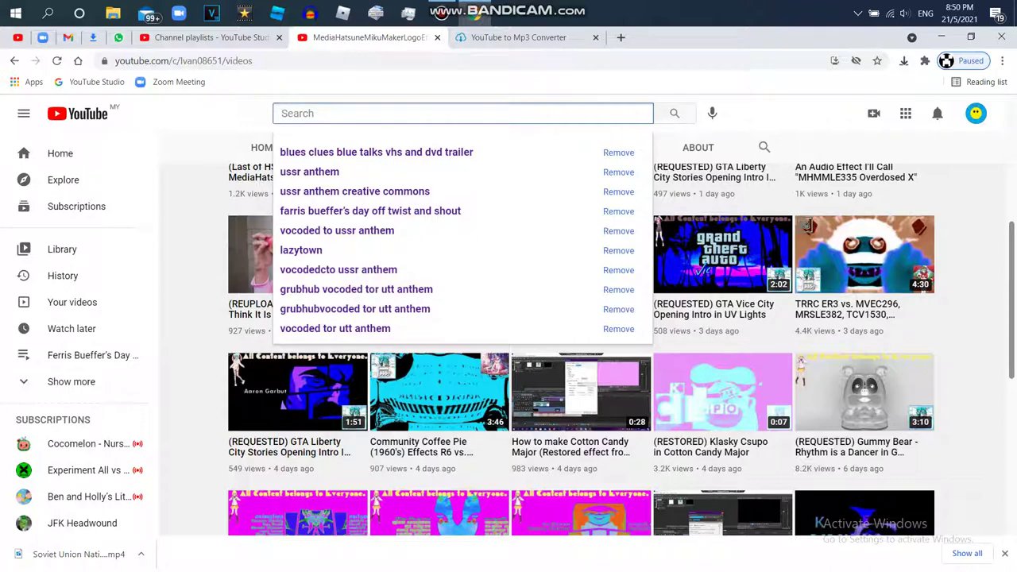
type("ne")
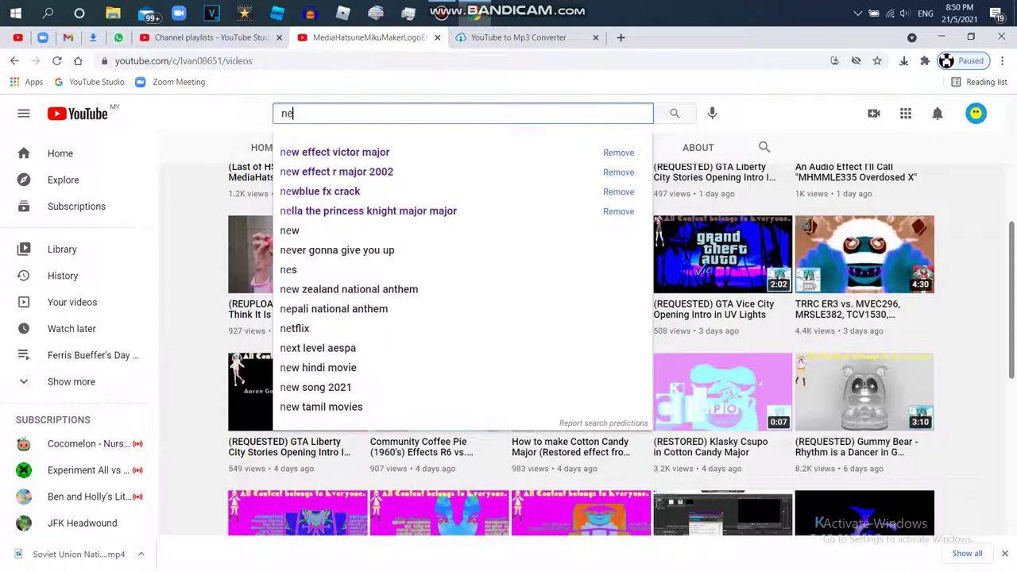
type("koosa")
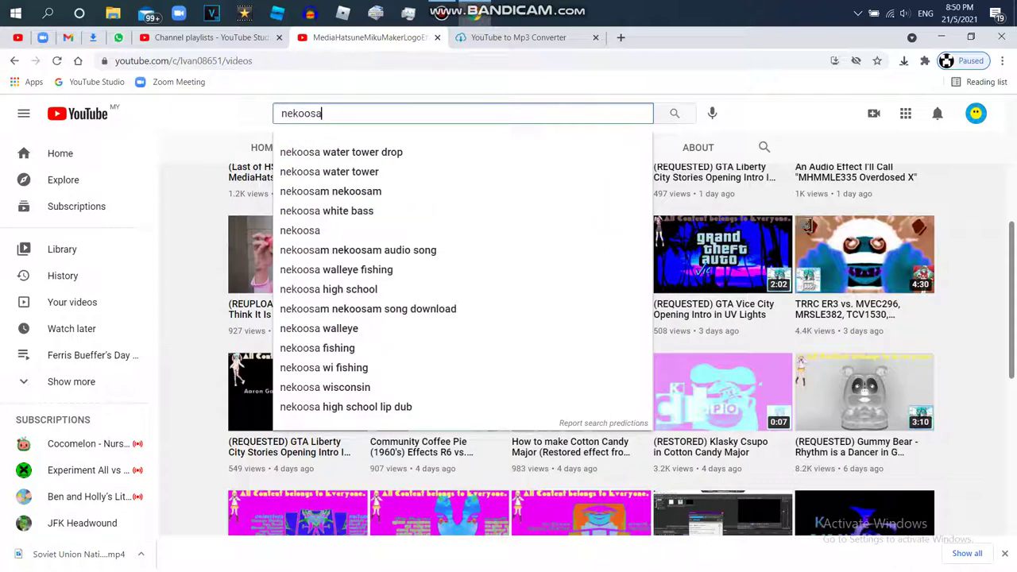
key("Down")
key("Return")
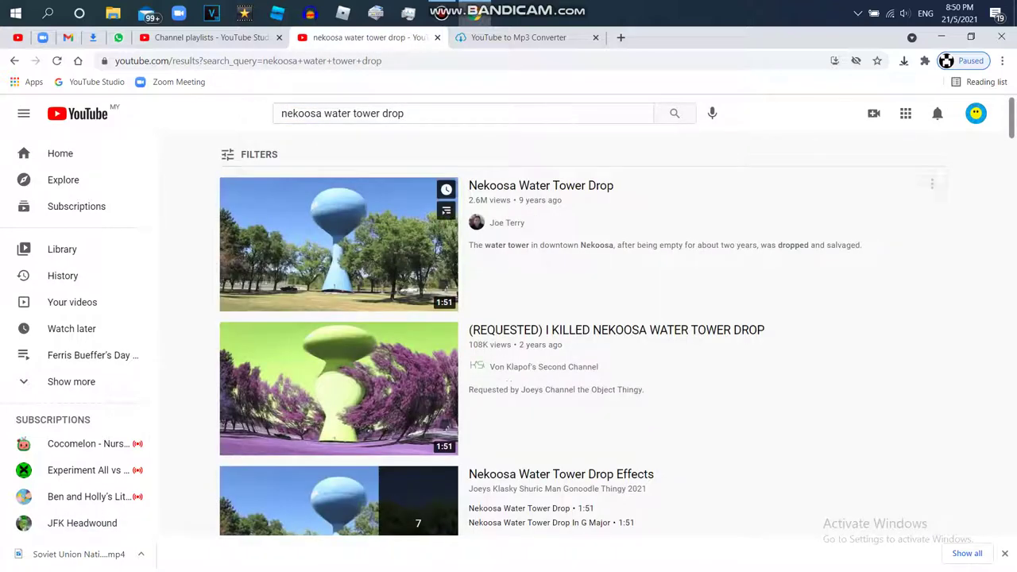
left_click(339, 244)
Copy the Nekoosa Water Tower Drop video's web address and pause its playback
left_click(175, 61)
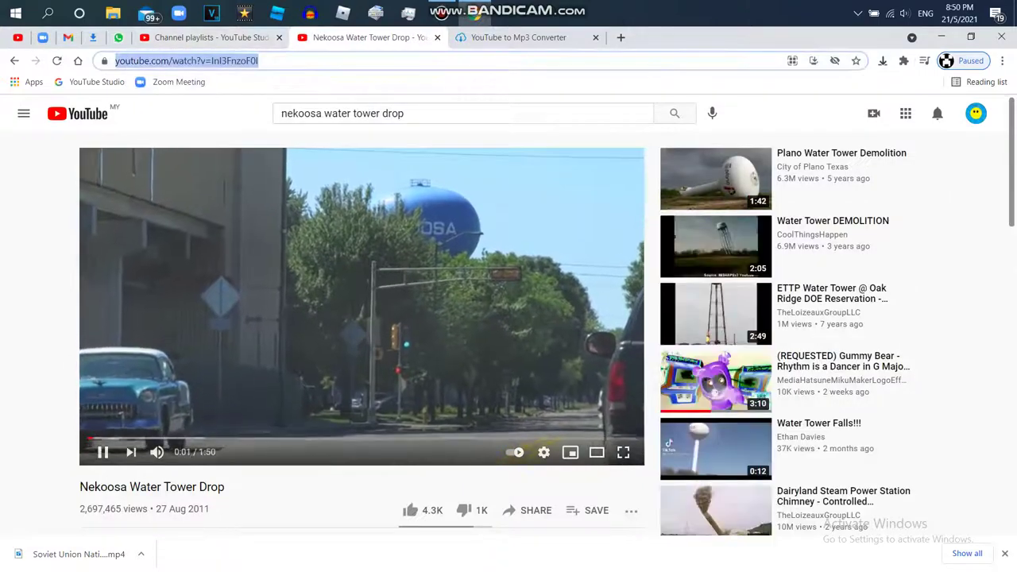
right_click(175, 60)
left_click(199, 125)
scroll(361, 307, "down", 4)
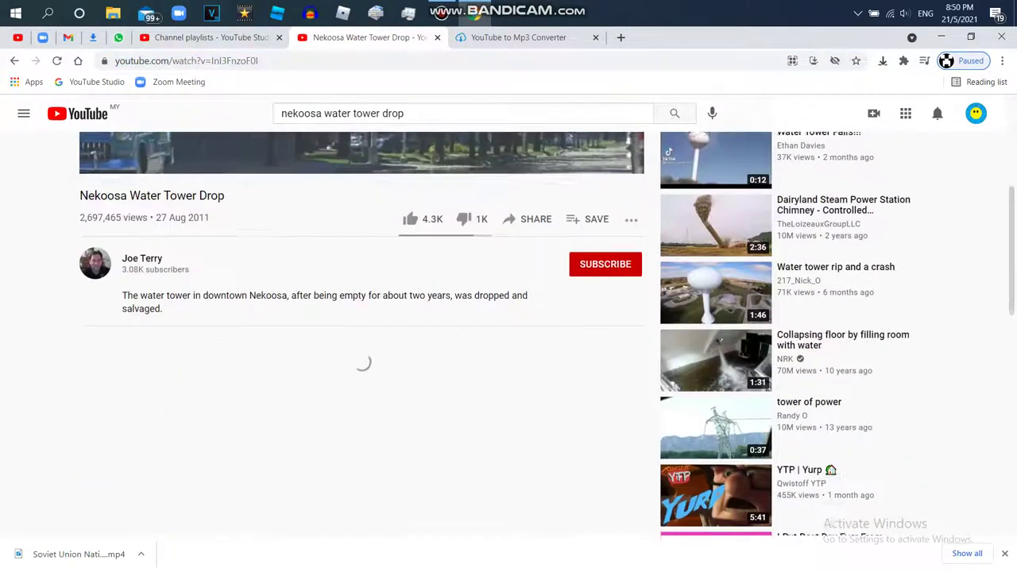
scroll(362, 307, "up", 4)
left_click(361, 306)
Try to convert the copied video address in the YtMp3 converter, and return to its entry form
key("ctrl+Tab")
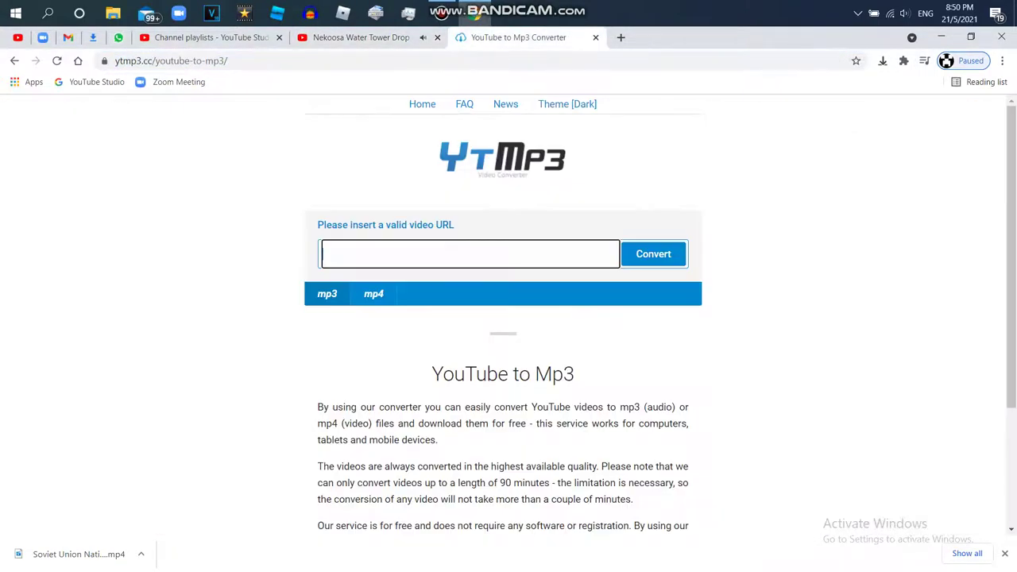
right_click(447, 254)
left_click(470, 358)
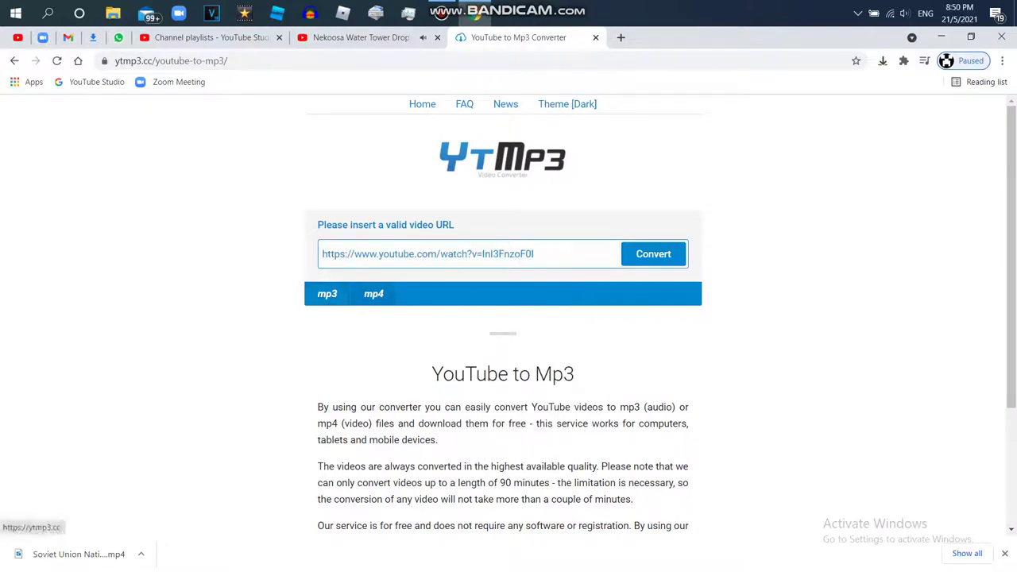
left_click(668, 253)
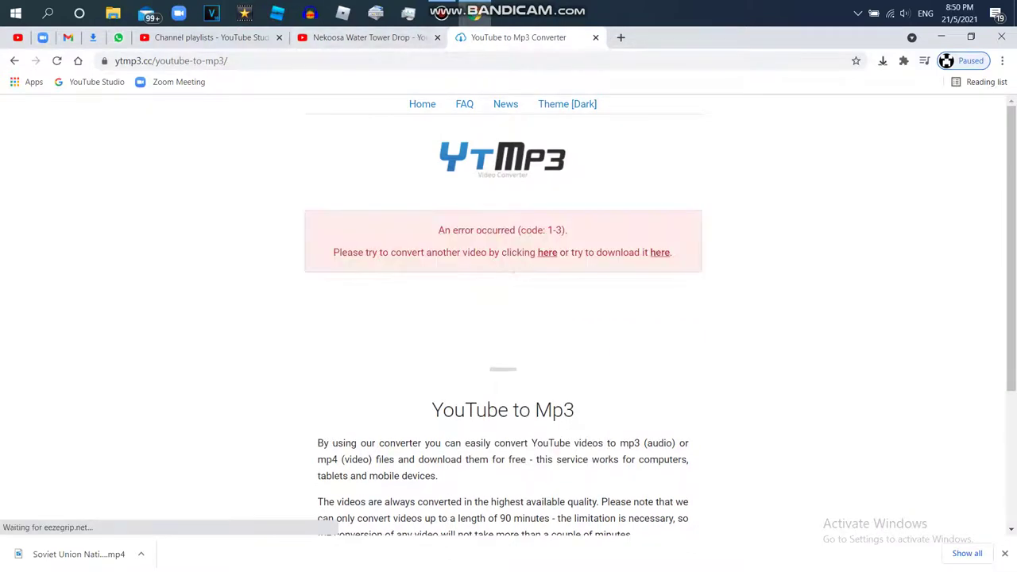
left_click(547, 253)
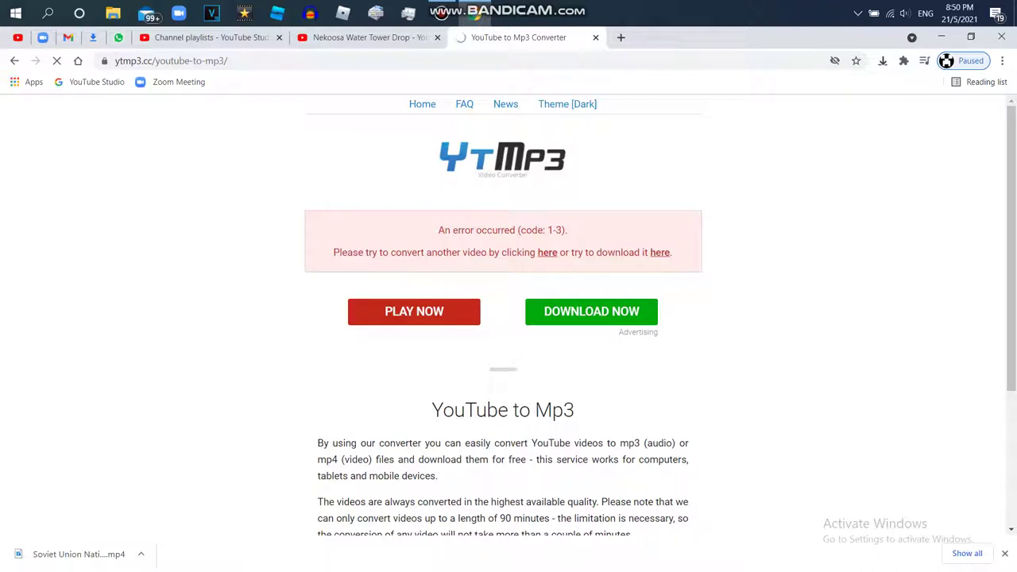
Paste the Nekoosa Water Tower Drop address into the converter again and convert it to mp4
right_click(479, 248)
left_click(508, 357)
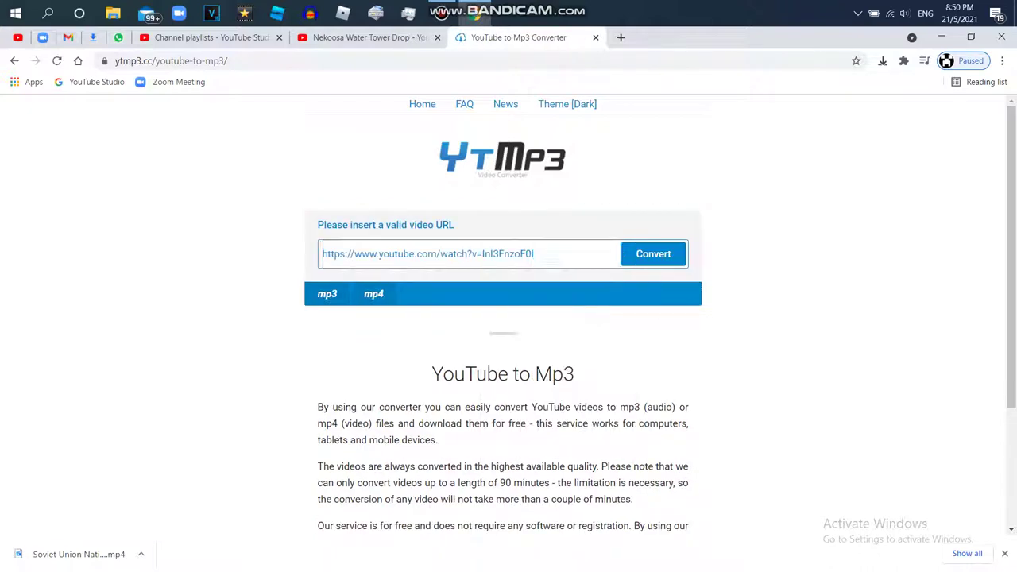
key("Return")
Like the Nekoosa Water Tower Drop video on YouTube, skip ahead in its playback and pause it
left_click(367, 38)
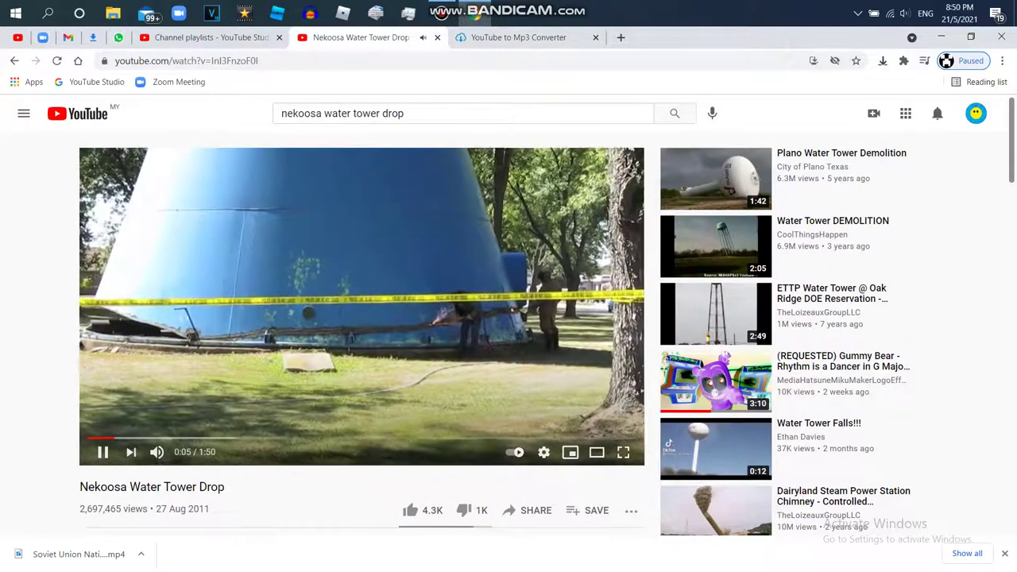
left_click(410, 510)
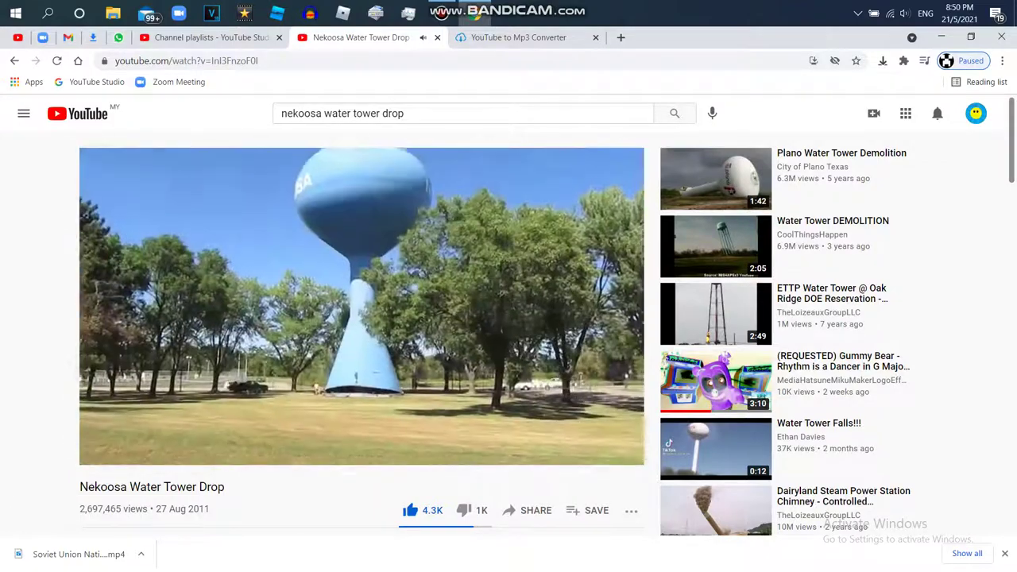
scroll(509, 318, "down", 3)
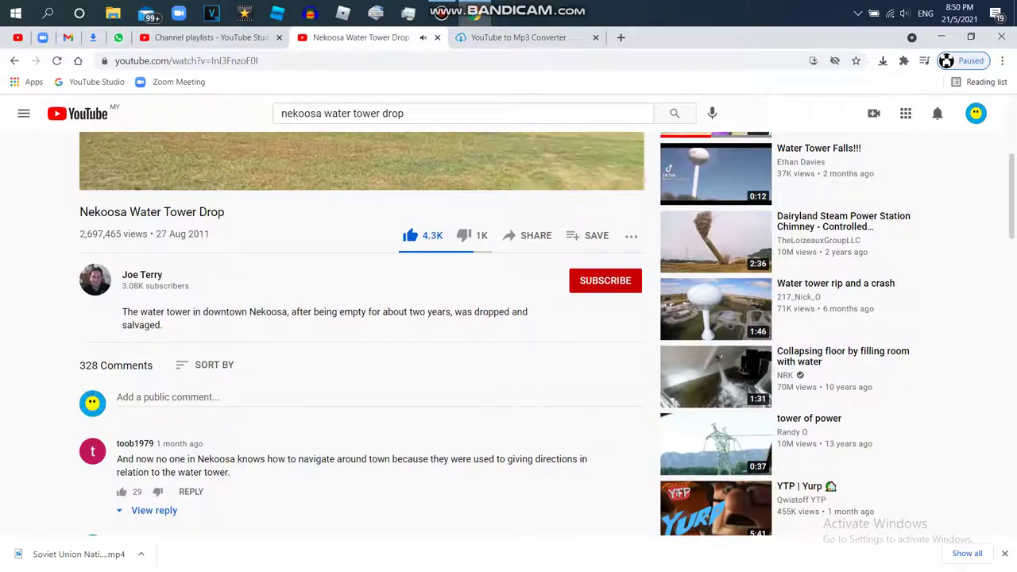
scroll(508, 318, "up", 3)
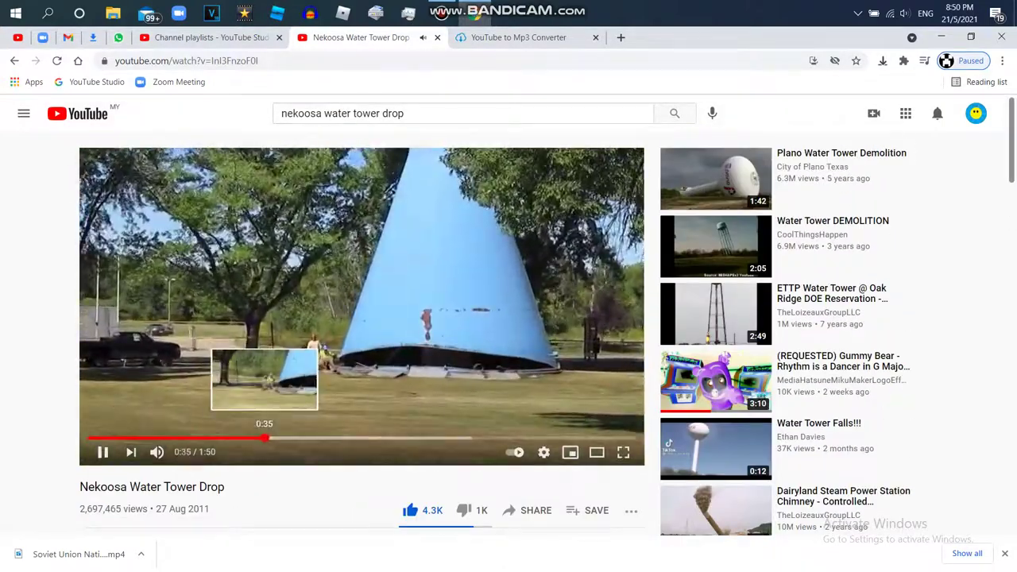
left_click(369, 438)
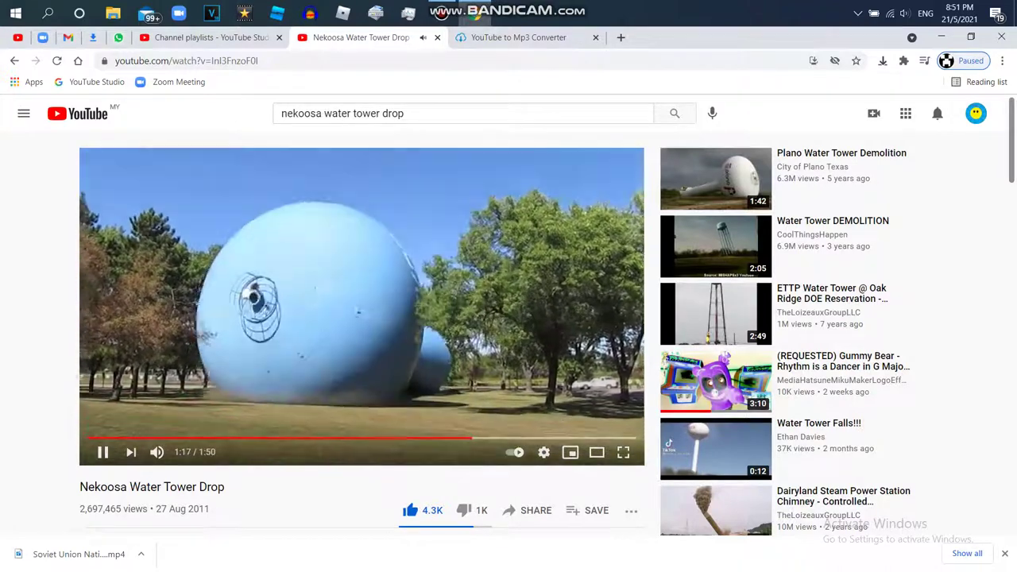
key("space")
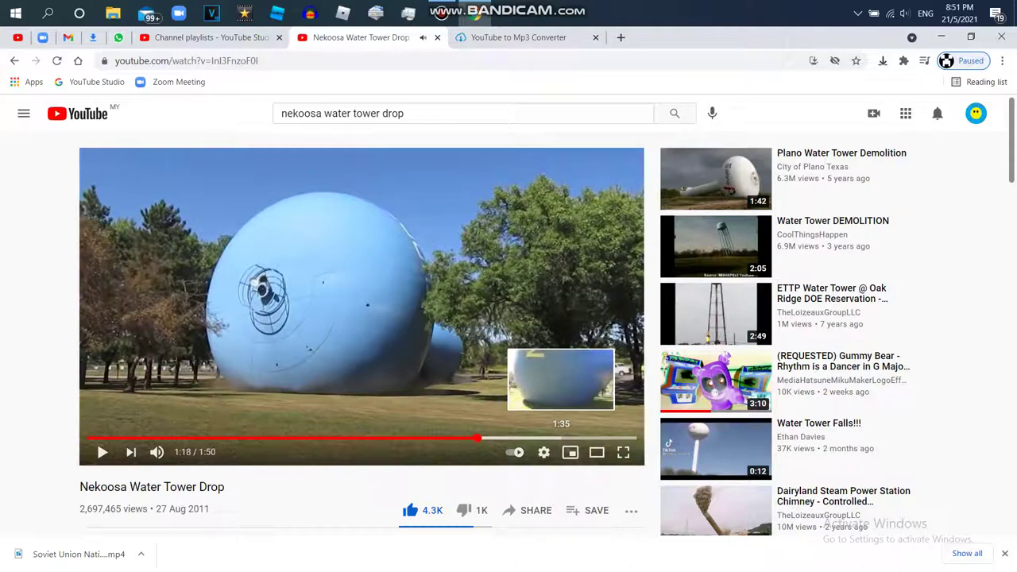
Download the converted Nekoosa Water Tower Drop mp4 and close the converter tab
left_click(516, 37)
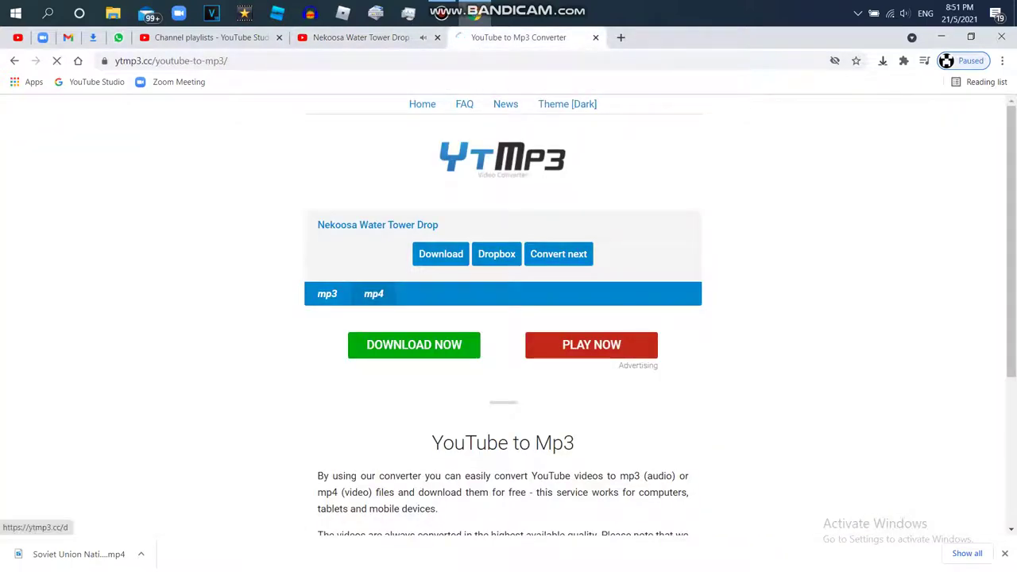
left_click(595, 37)
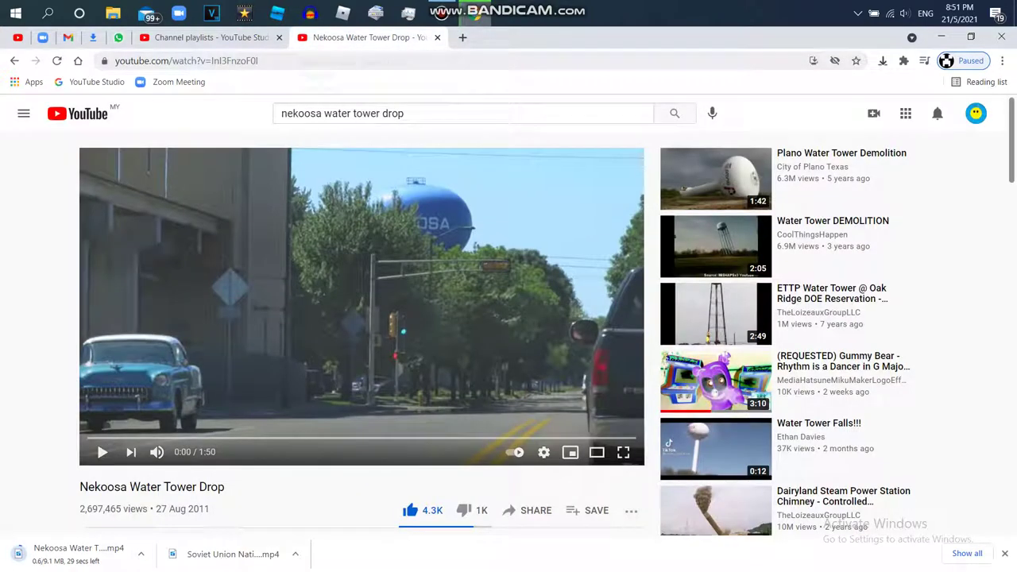
Review the channel's uploads with copyright claims in YouTube Studio, clear that filter and view the audio library
left_click(445, 37)
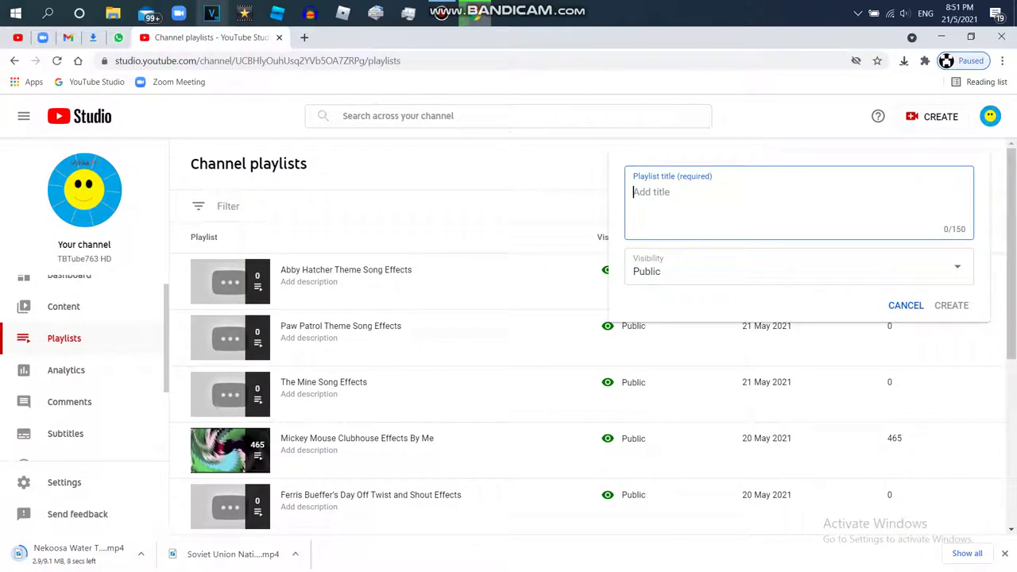
left_click(64, 307)
left_click(63, 307)
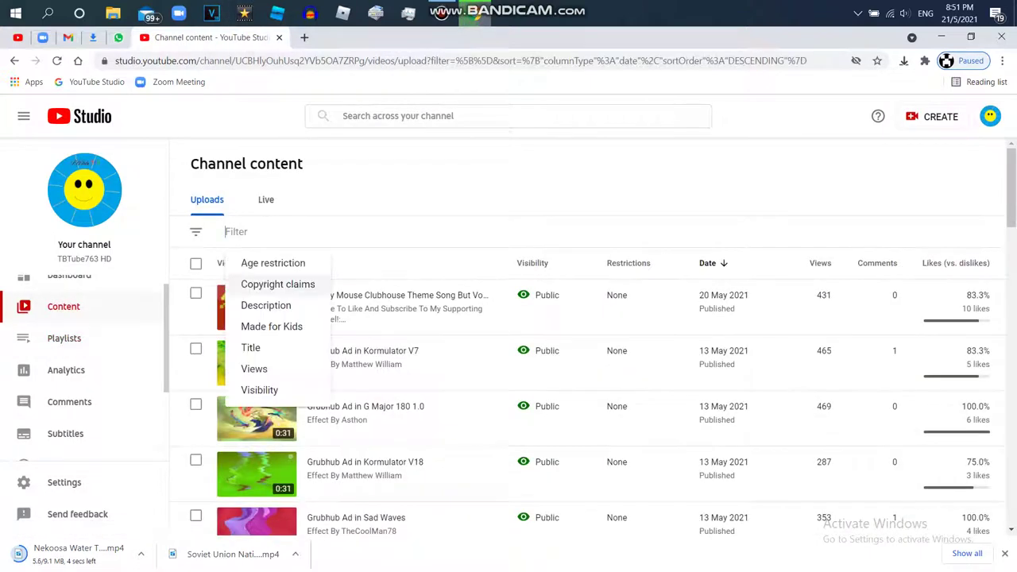
left_click(277, 284)
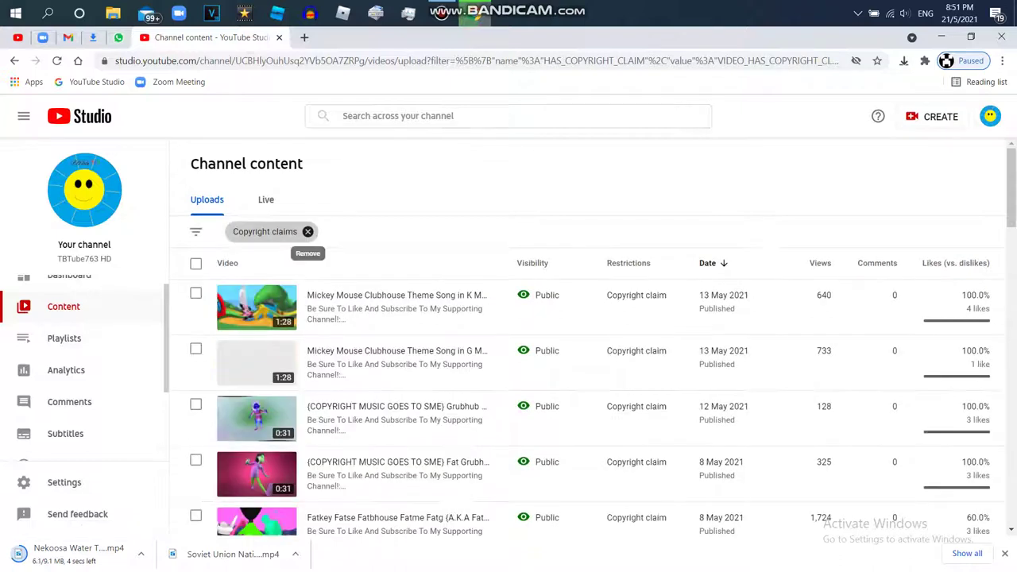
left_click(307, 231)
left_click(73, 444)
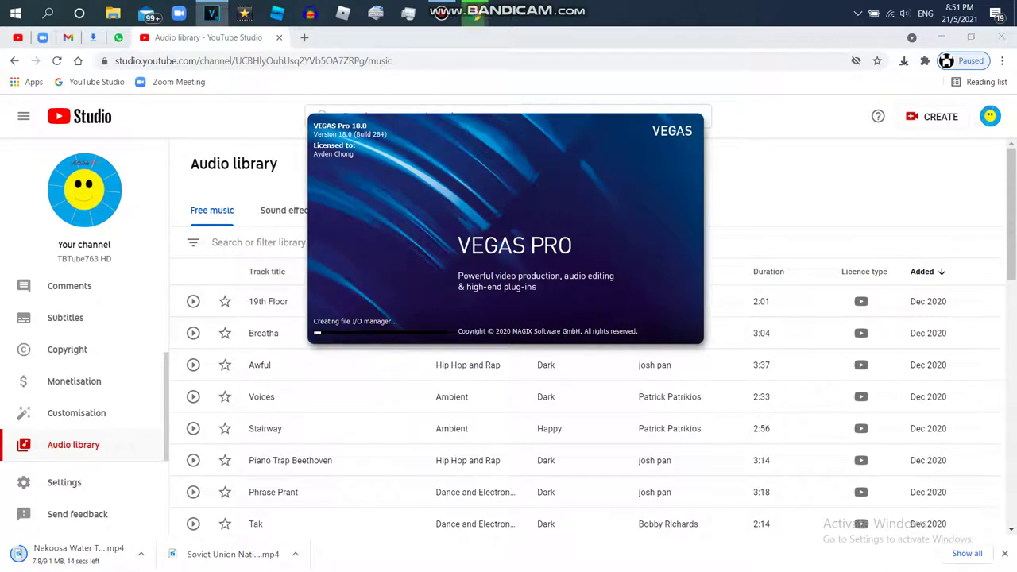
Search YouTube in a new browser tab for "ussr flag" and find the Waving USSR/Soviet Flag video
left_click(305, 38)
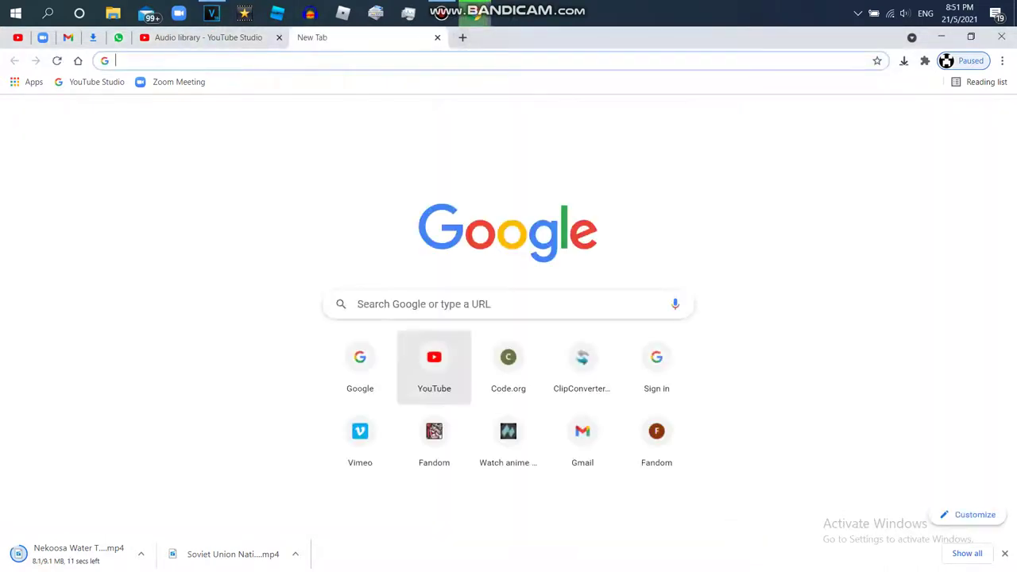
left_click(434, 359)
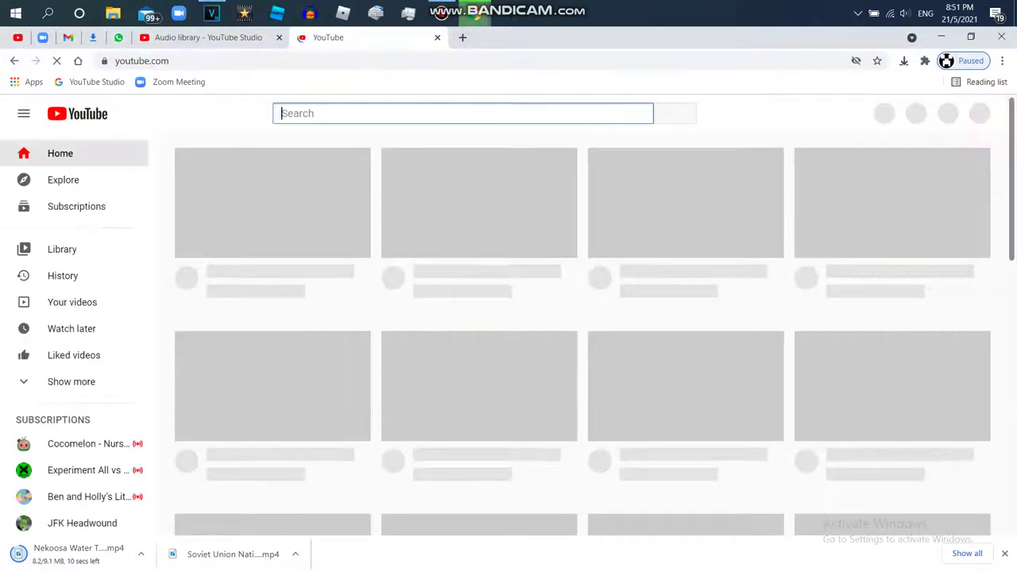
type("ussr flag")
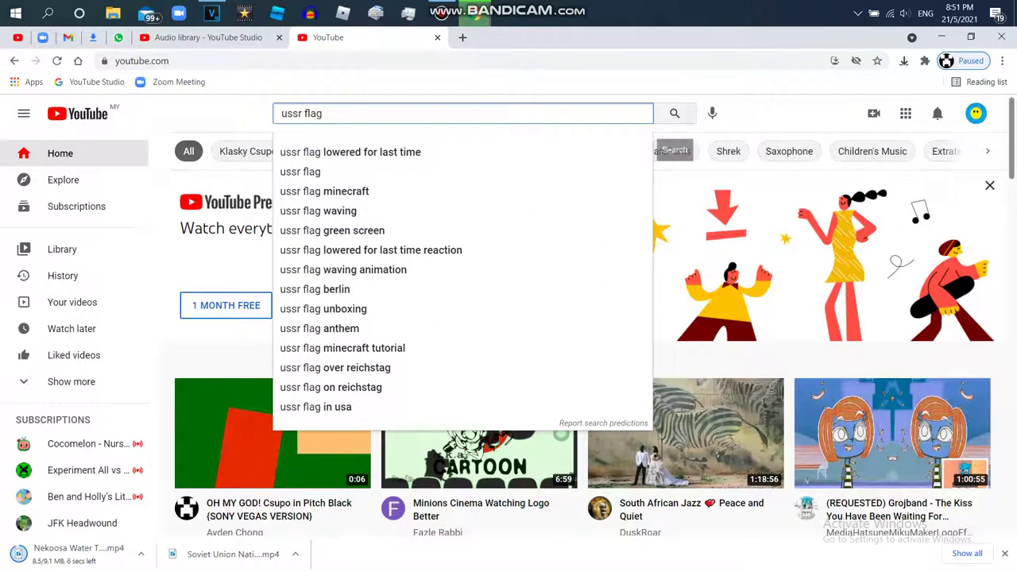
left_click(675, 112)
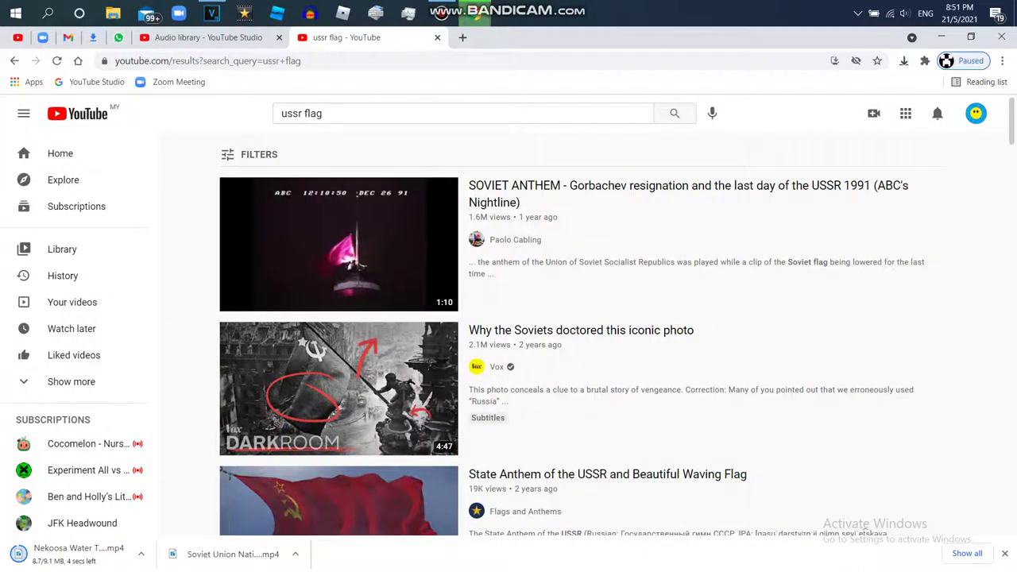
scroll(509, 334, "down", 10)
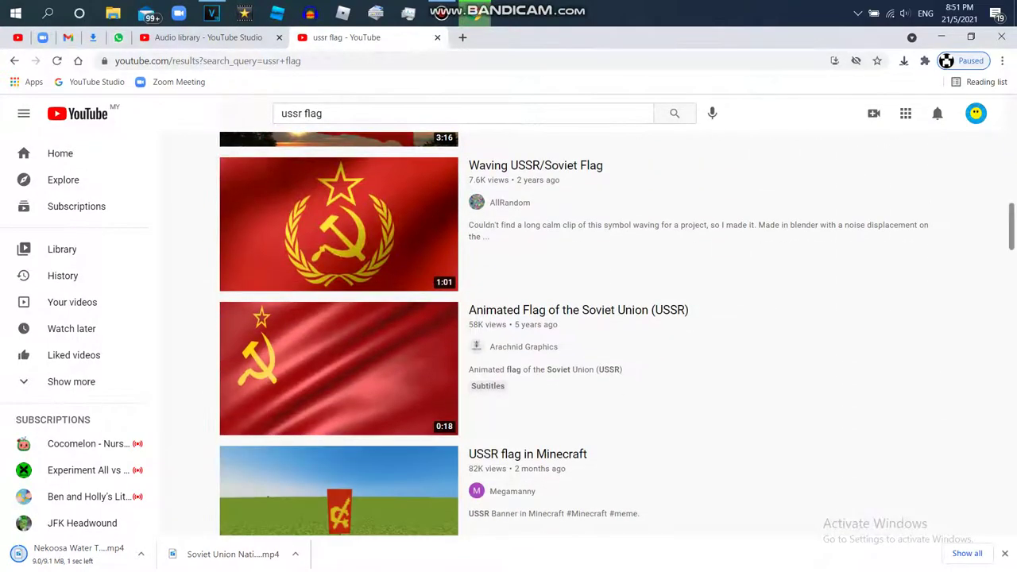
mouse_move(338, 224)
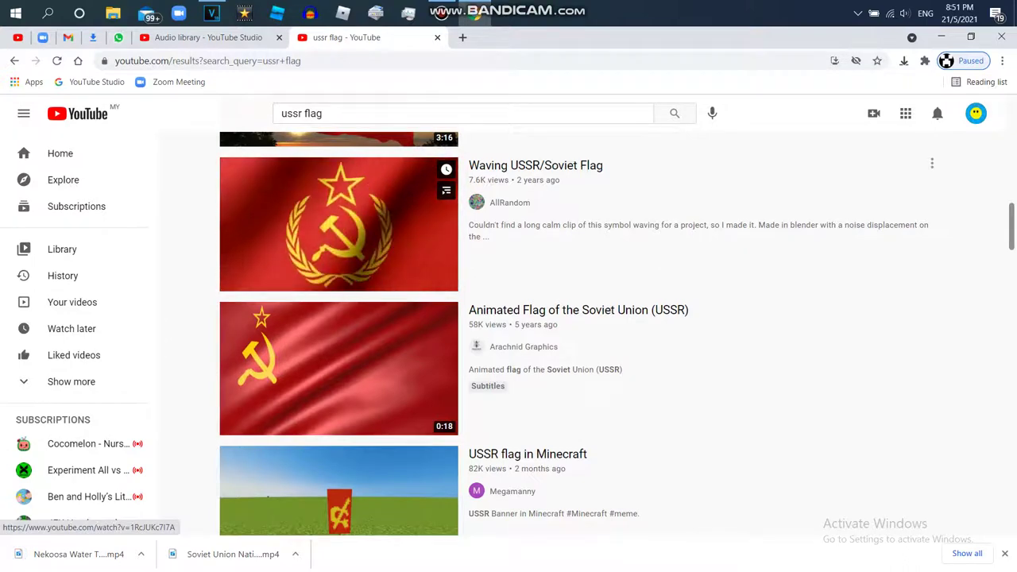
Load the YtMp3 converter in a new tab, and copy the Waving USSR/Soviet Flag video's address before closing its tab
left_click(463, 37)
type("y")
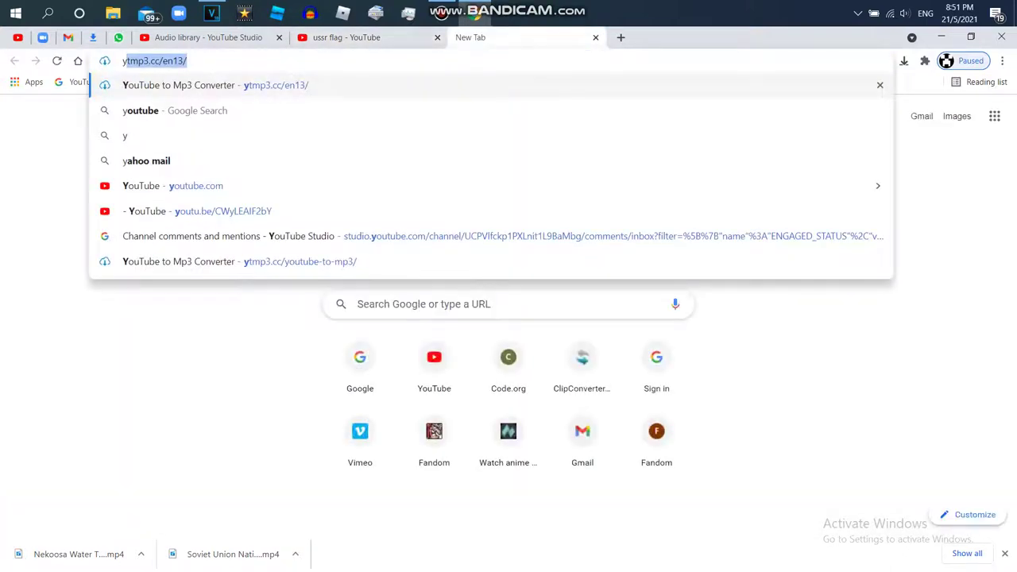
key("Return")
left_click(346, 37)
left_click(340, 216)
left_click(168, 60)
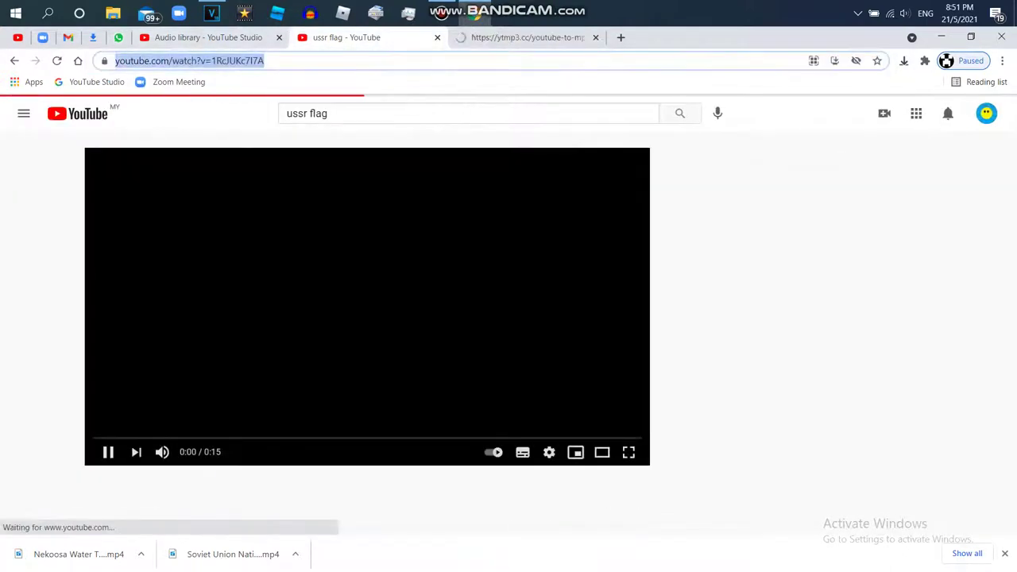
right_click(168, 58)
left_click(201, 130)
left_click(437, 37)
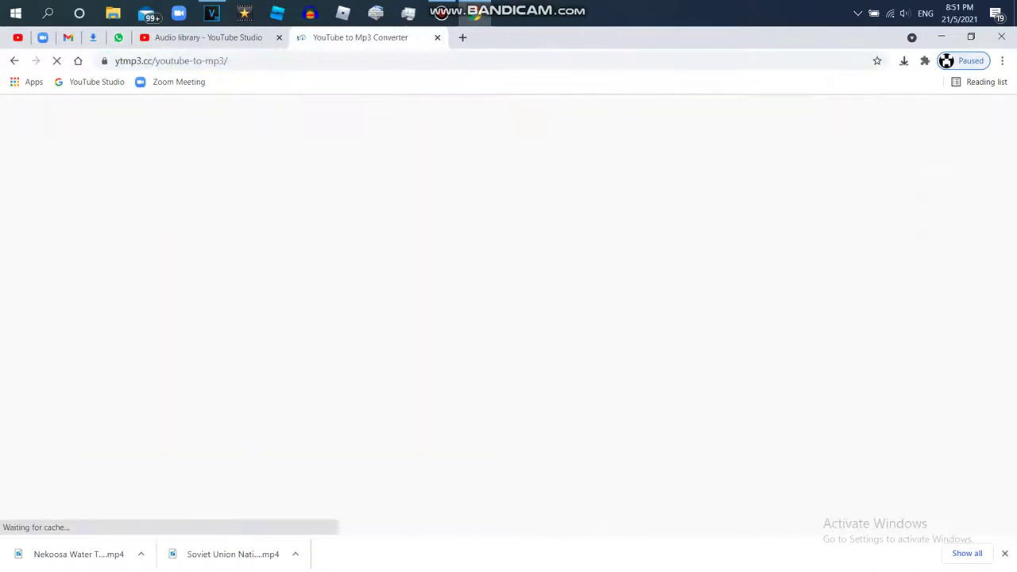
Convert the copied flag video address to mp4, download the file and close the converter tab
right_click(423, 251)
left_click(453, 352)
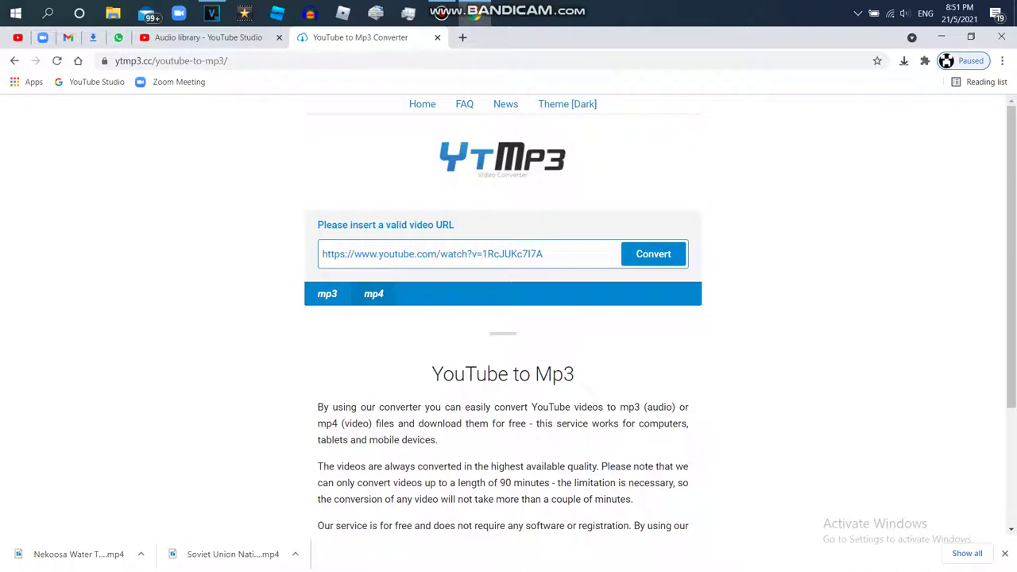
key("Return")
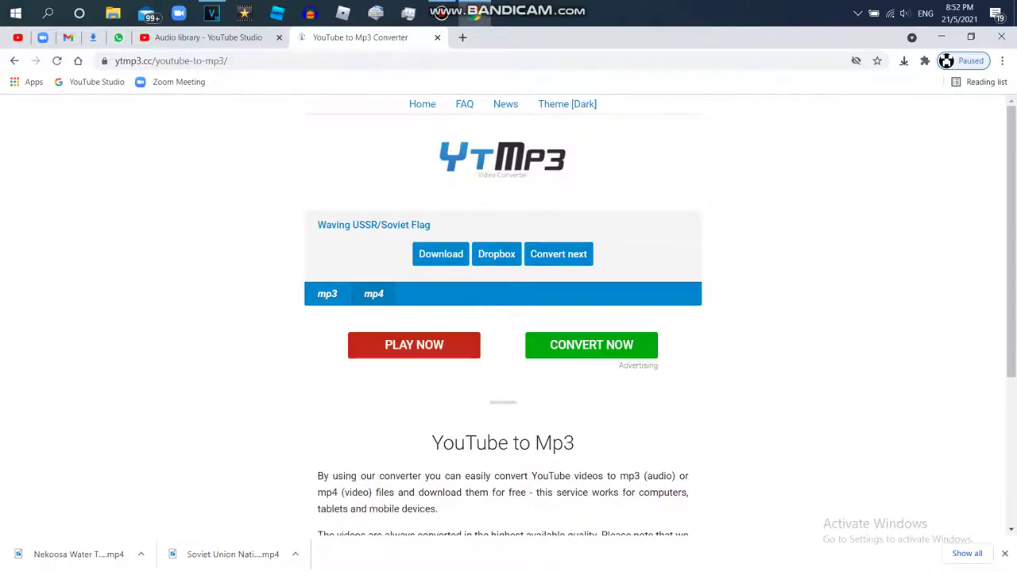
key("ctrl+t")
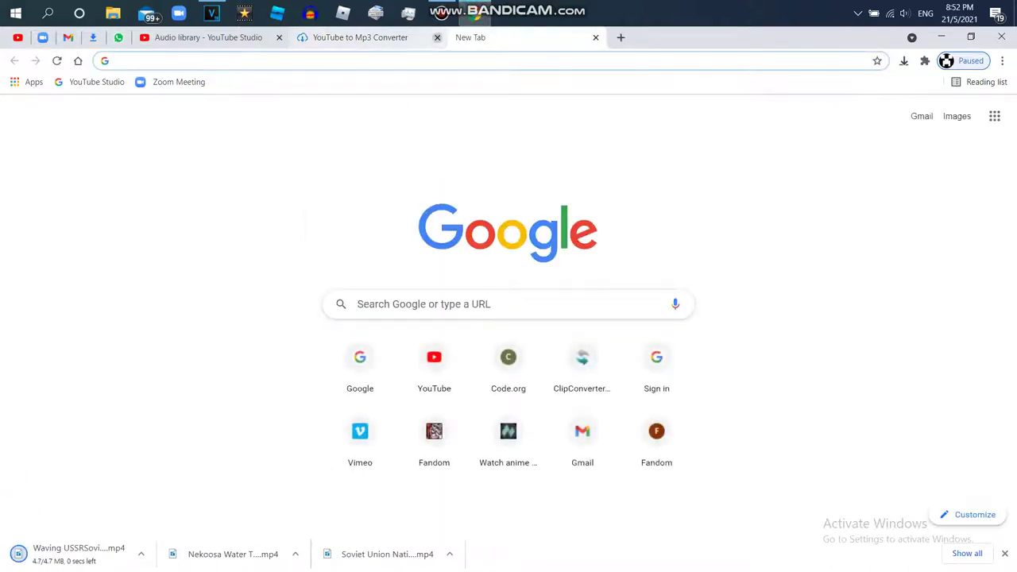
left_click(437, 38)
Write the on-screen annotation "You Need The Original Source,The Flag Footage And The Music Of 8 Bit Anthem" at 40 px, and close the drawing tools
left_click(211, 13)
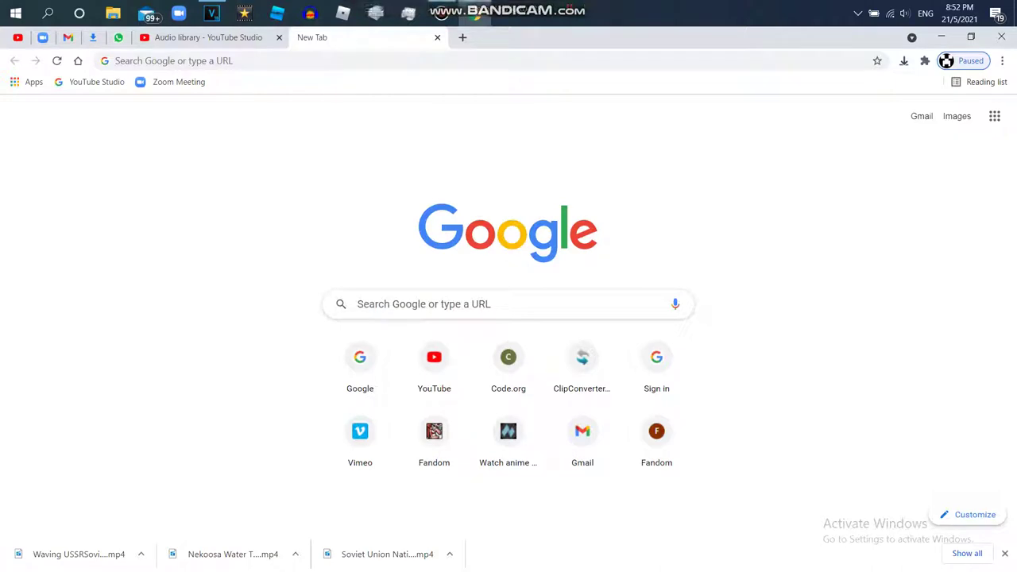
left_click(627, 7)
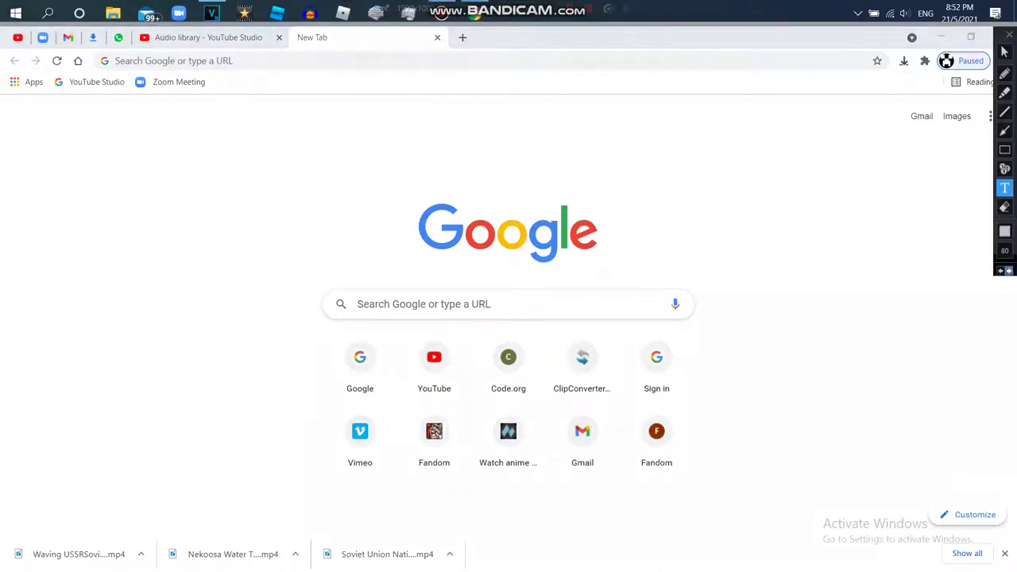
left_click(1004, 251)
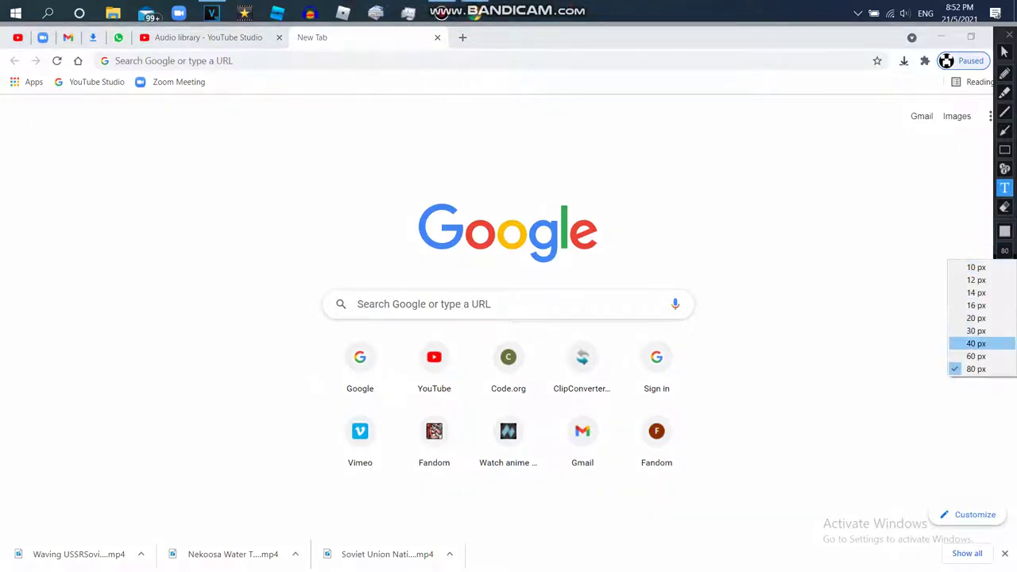
left_click(982, 343)
type("You Need T")
type("he Original")
type(" Soo")
type("rce")
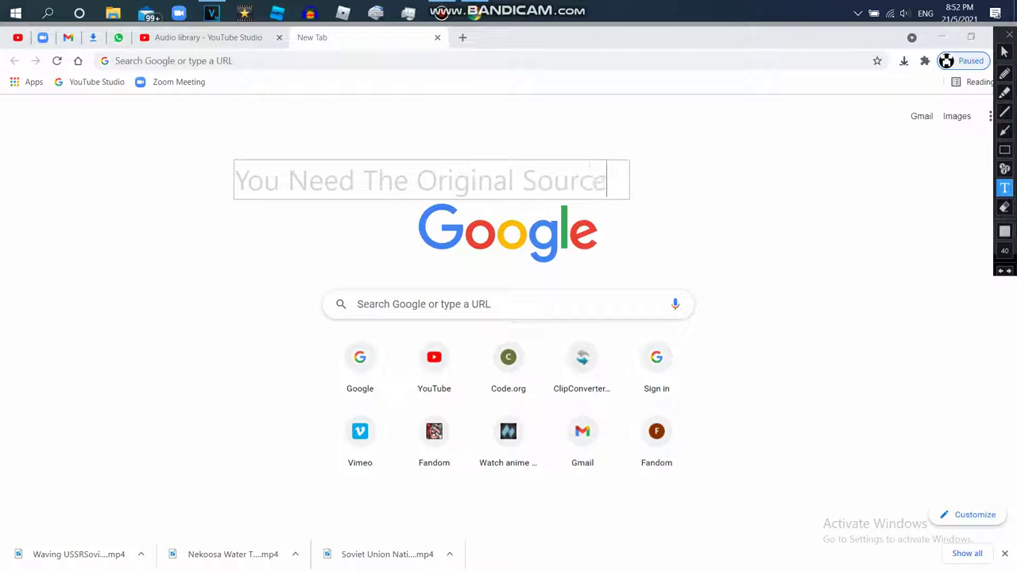
type(",The Fl")
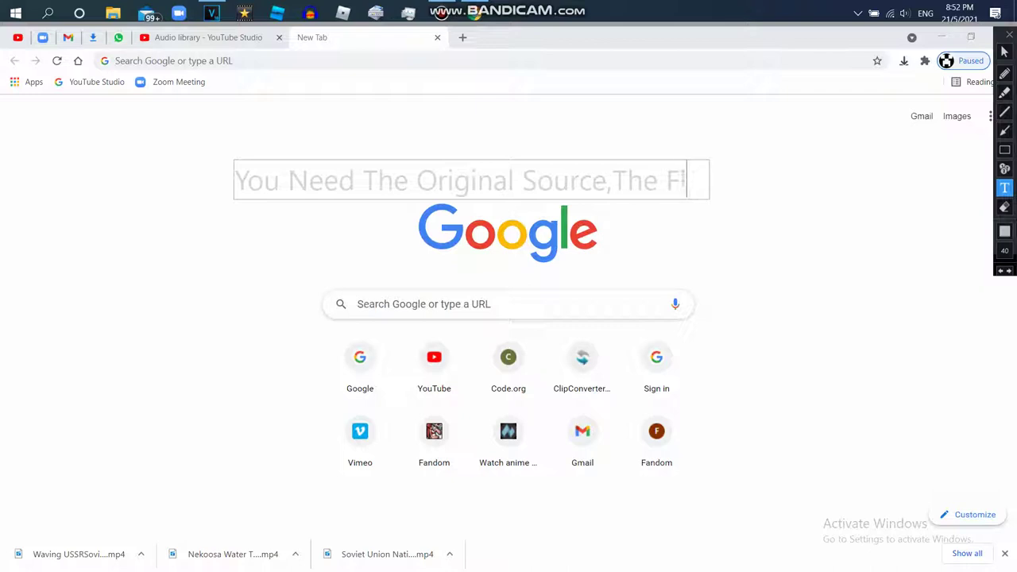
type("ag Footage")
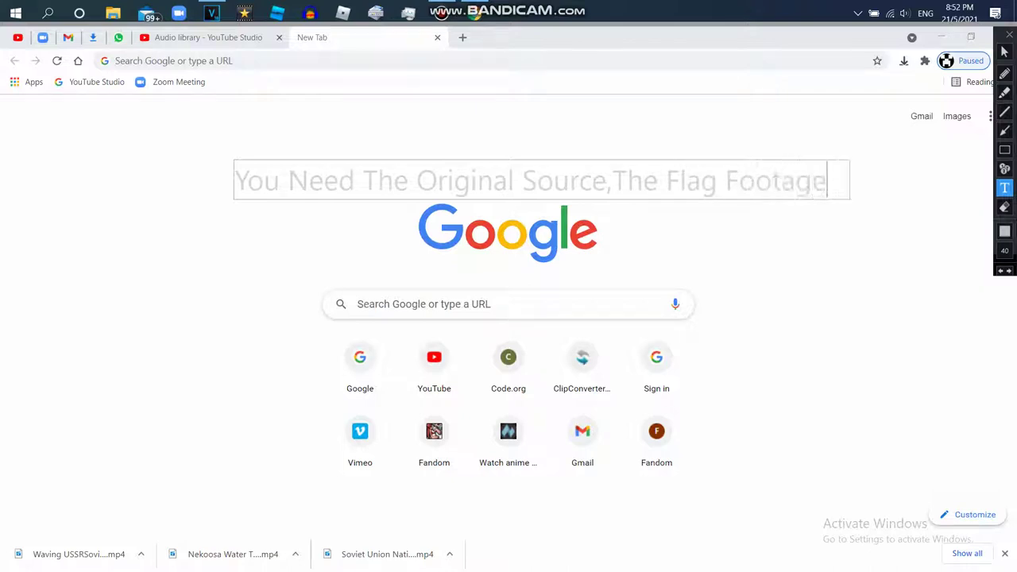
key("Return")
type("An")
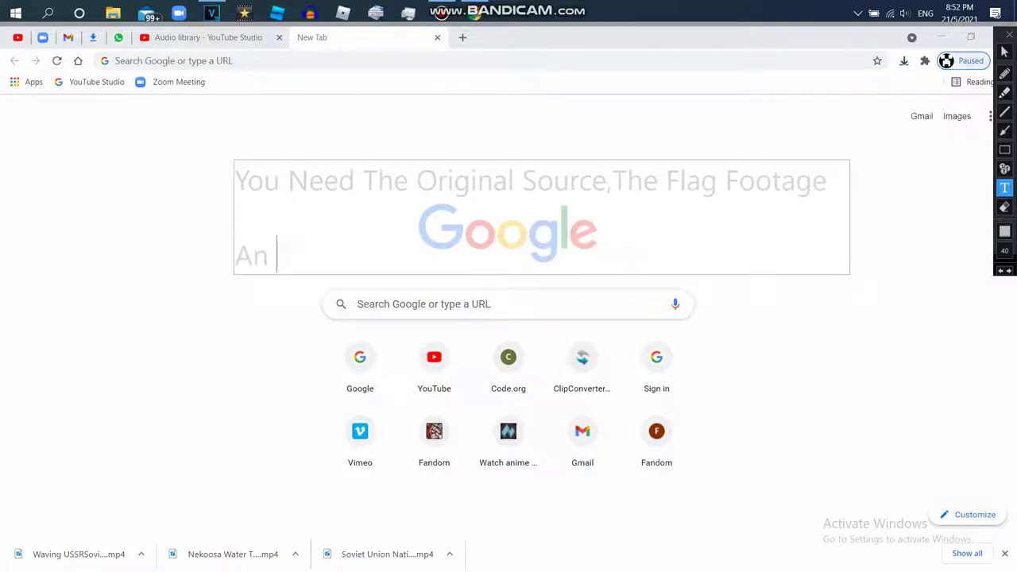
type("d The Music Of 8 Bit Anthem")
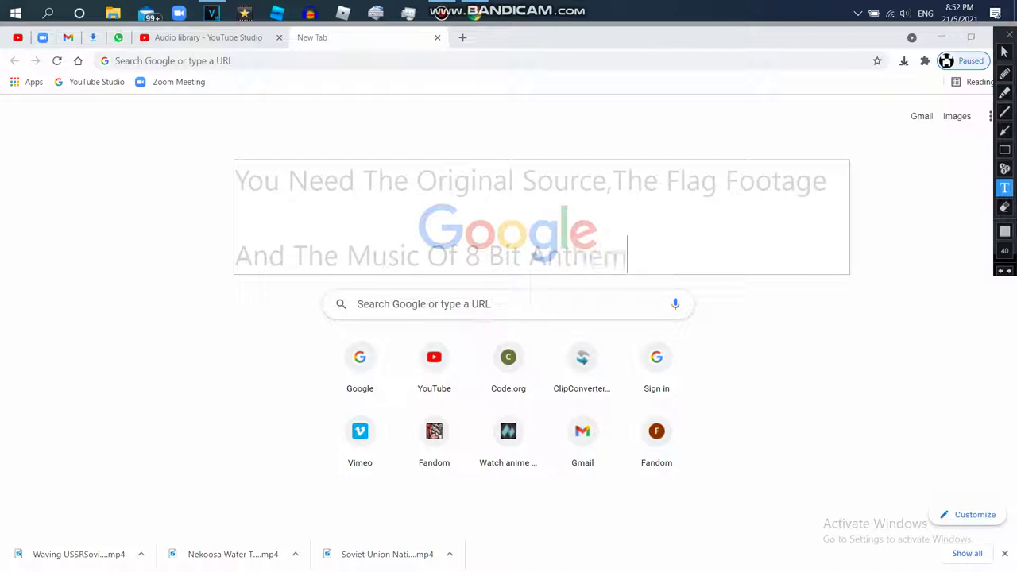
key("Escape")
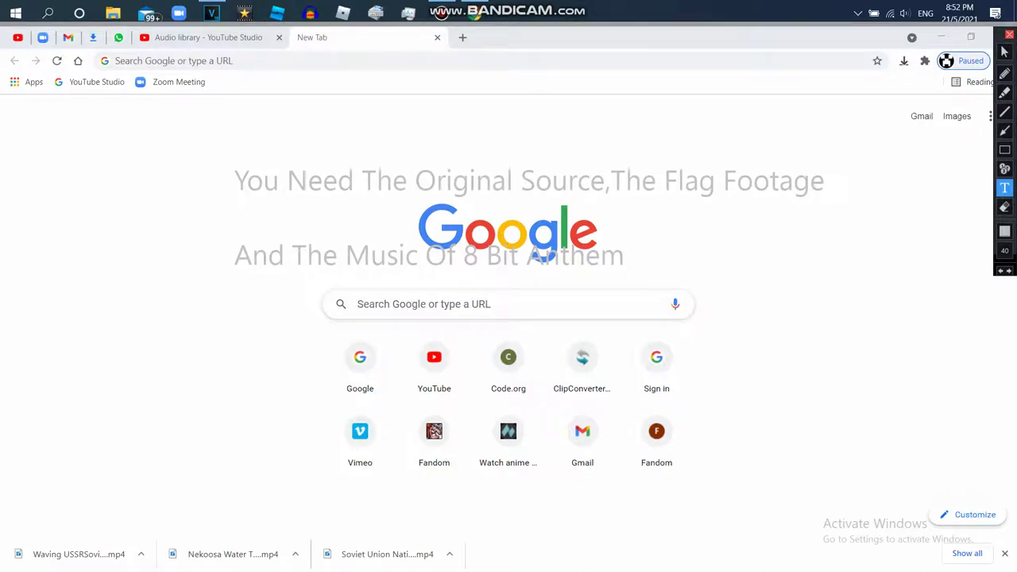
Switch to VEGAS Pro and write an on-screen annotation starting with "Let's Add The Original Source" over the empty project
left_click(211, 12)
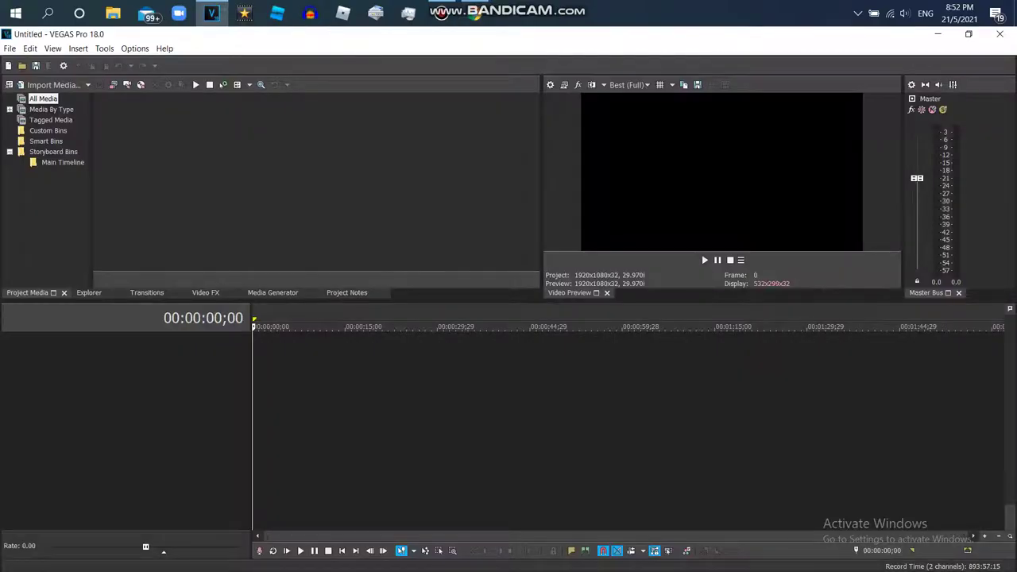
left_click(609, 10)
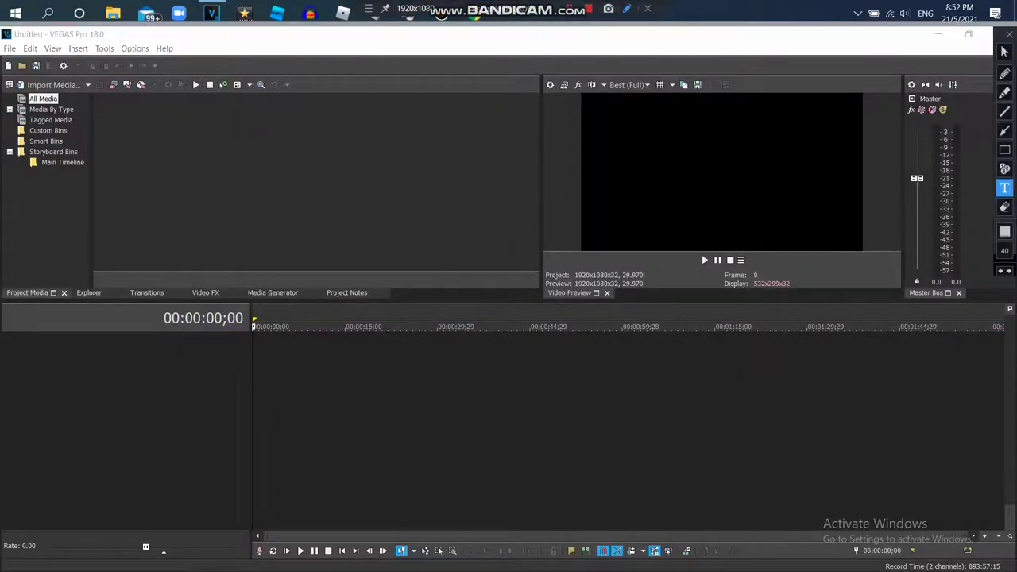
left_click(291, 201)
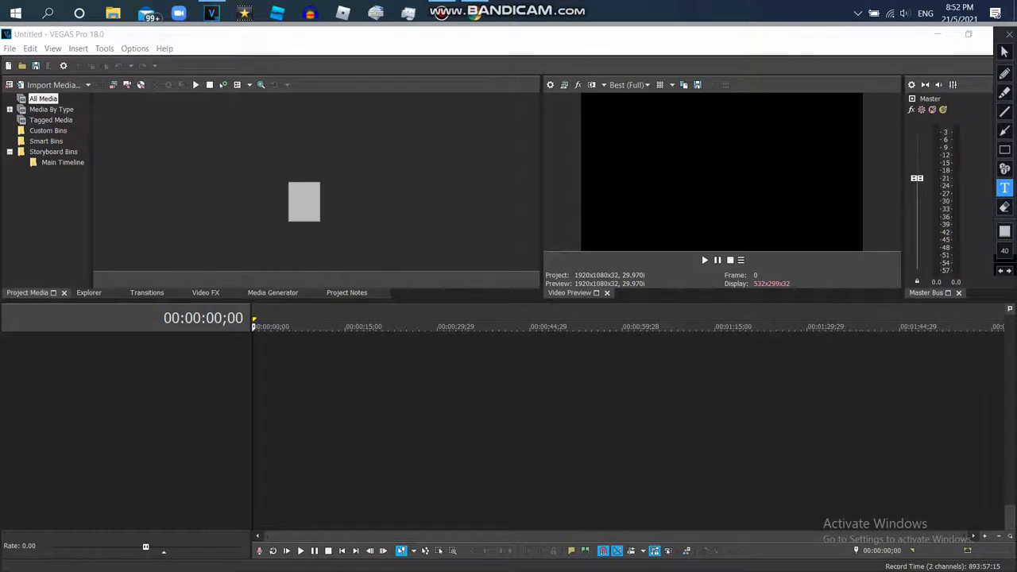
type("Let's ")
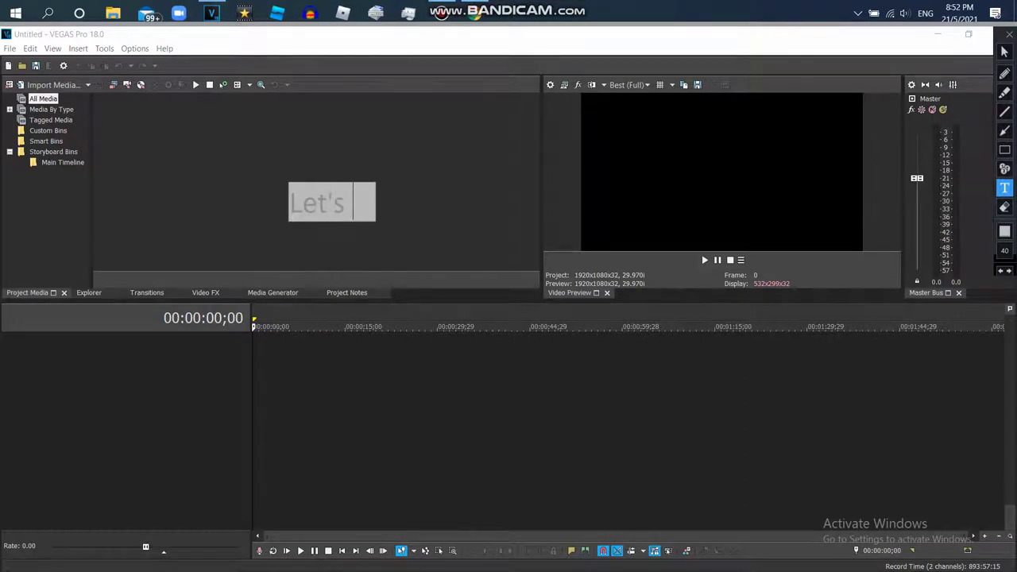
type("Add The O")
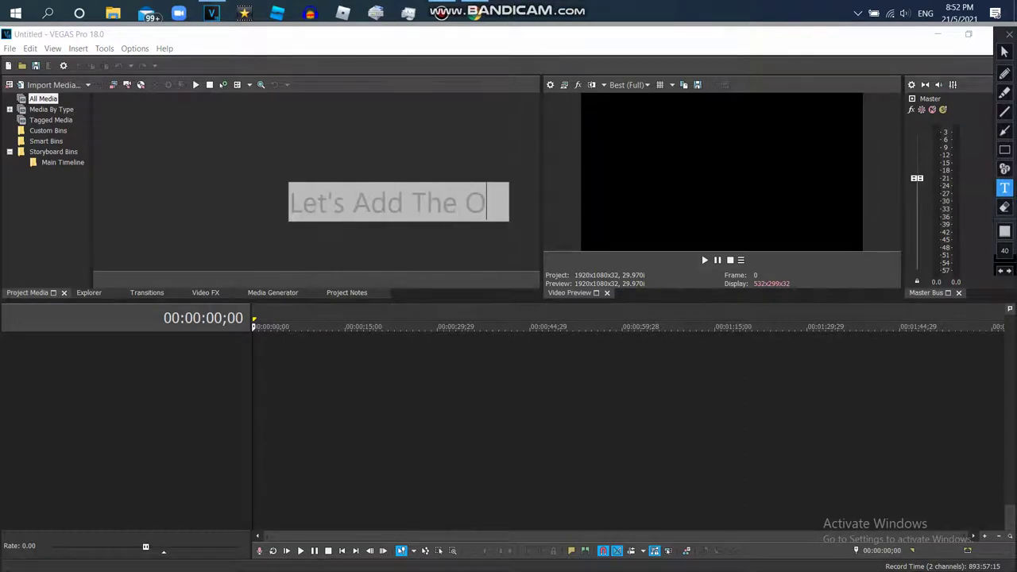
type("riginal Sou")
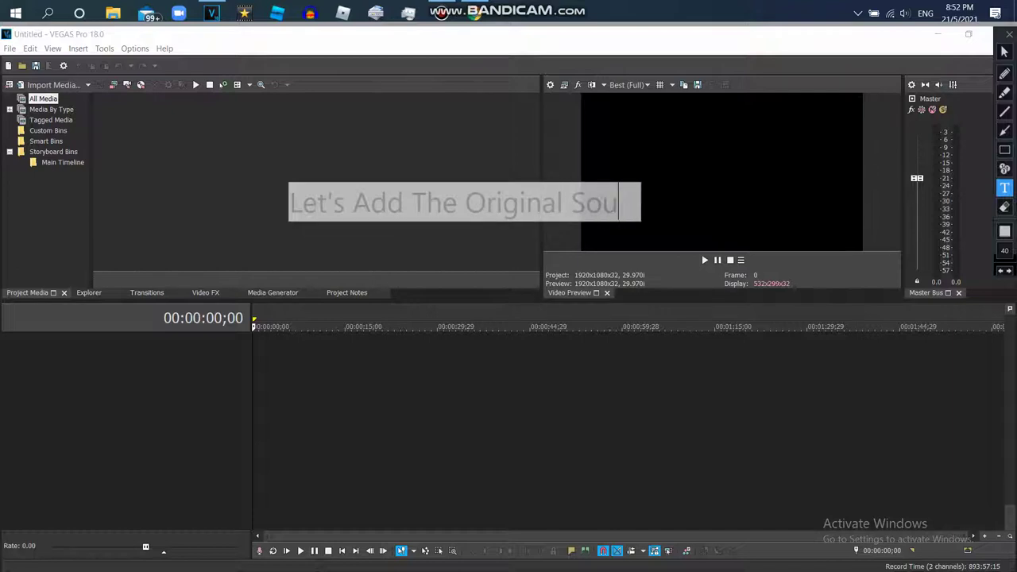
type("rce An")
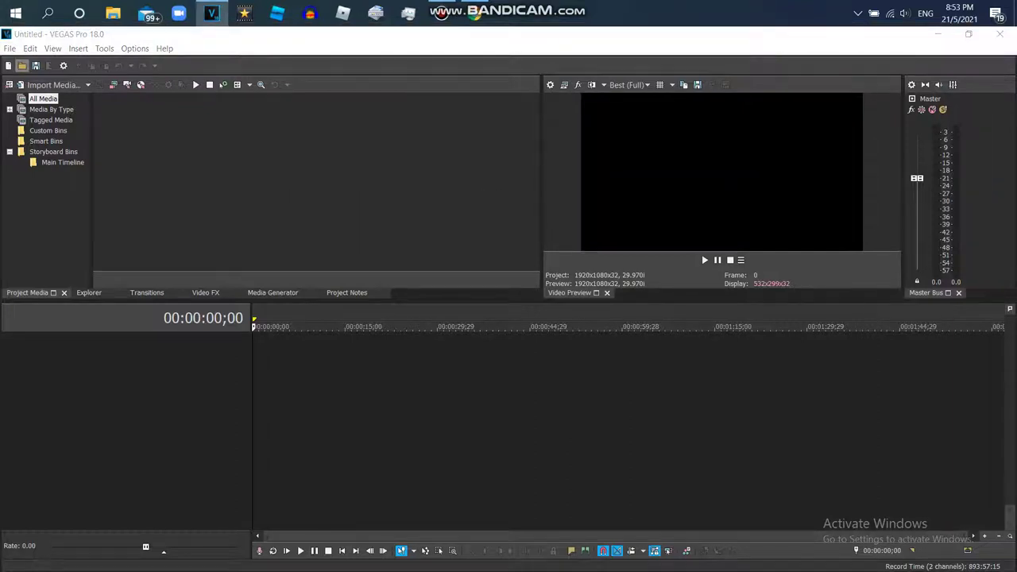
Open the Nekoosa Water Tower Drop video from the Downloads folder onto the timeline
key("ctrl+o")
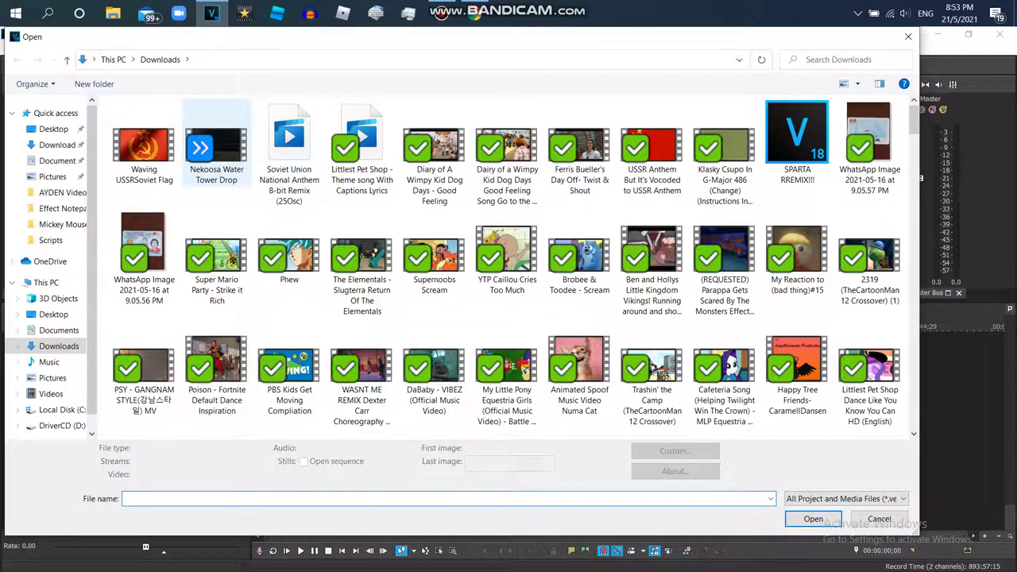
left_click(216, 145)
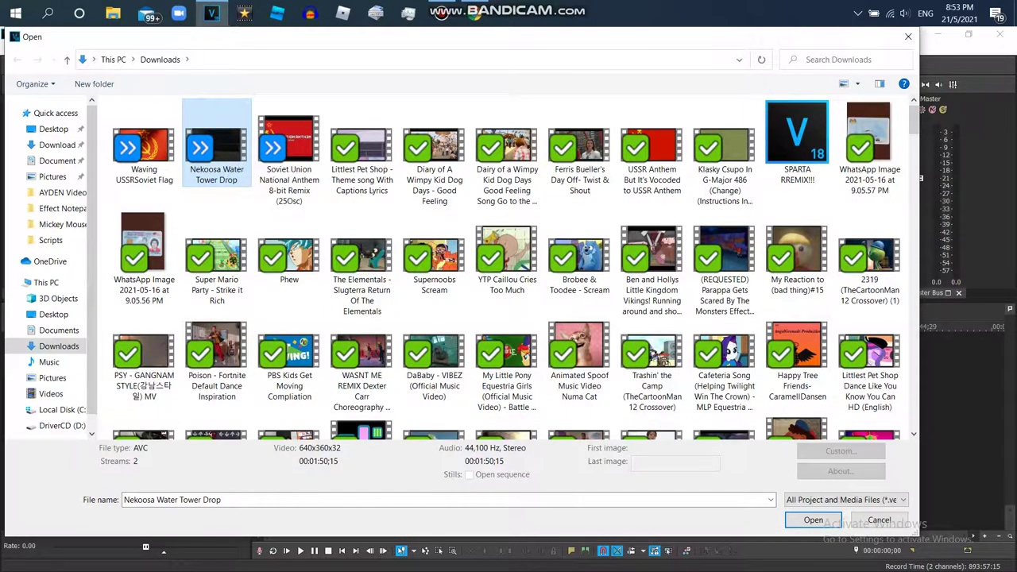
double_click(216, 147)
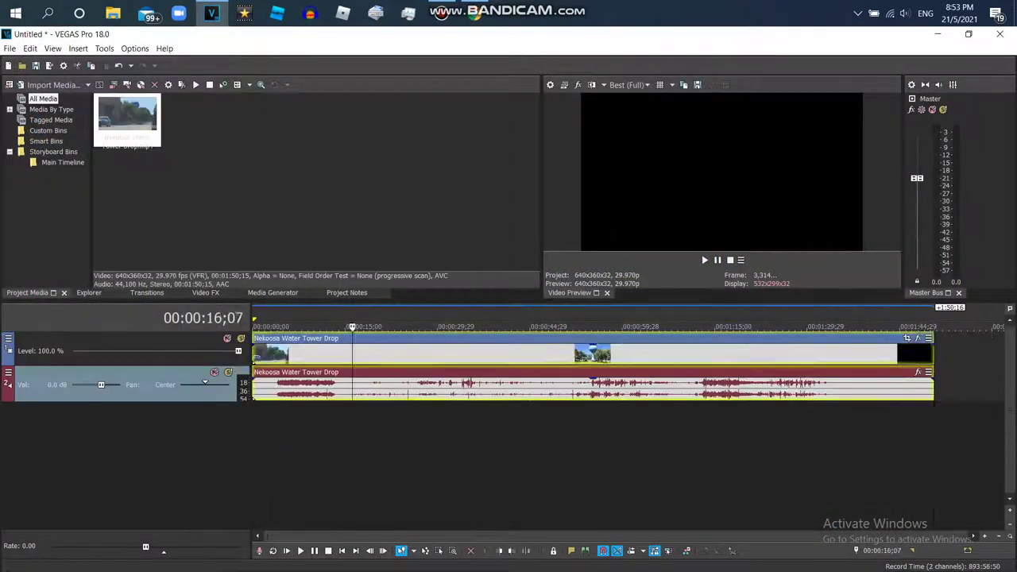
Add the Waving USSRSoviet Flag video from Downloads to the timeline start, separate its audio onto its own track and delete that track
left_click(22, 66)
double_click(145, 141)
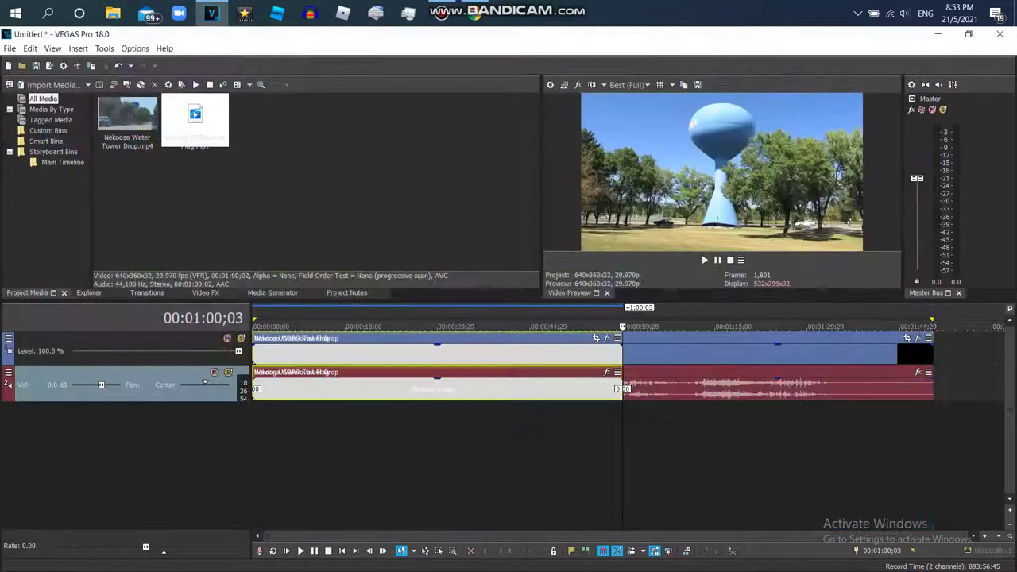
left_click_drag(509, 388, 509, 421)
right_click(652, 422)
left_click(686, 326)
Insert a video track, move the flag clip onto it above the water tower video and extend it to that video's end
right_click(954, 347)
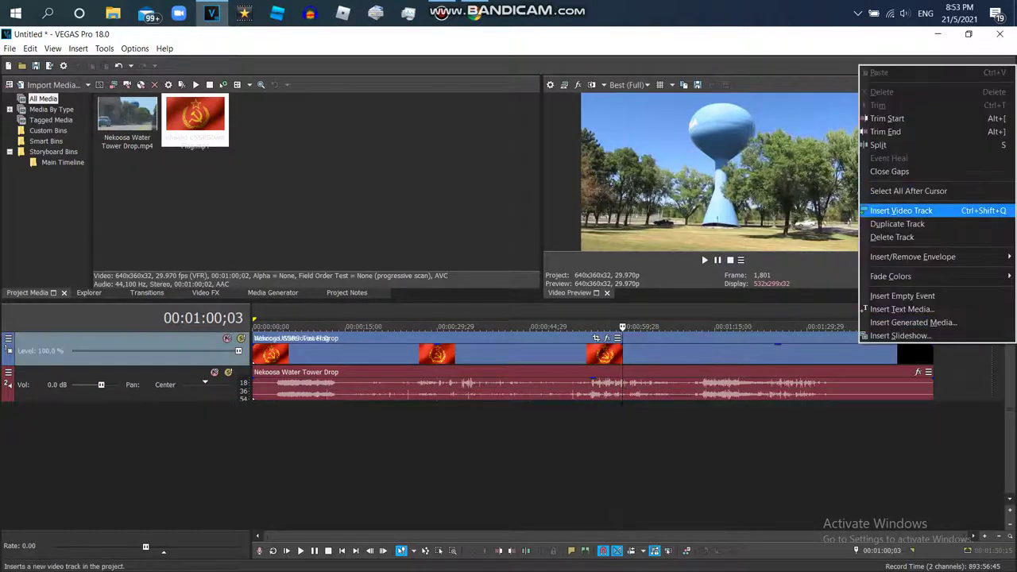
left_click(898, 209)
left_click_drag(477, 388, 477, 353)
left_click_drag(621, 354, 933, 350)
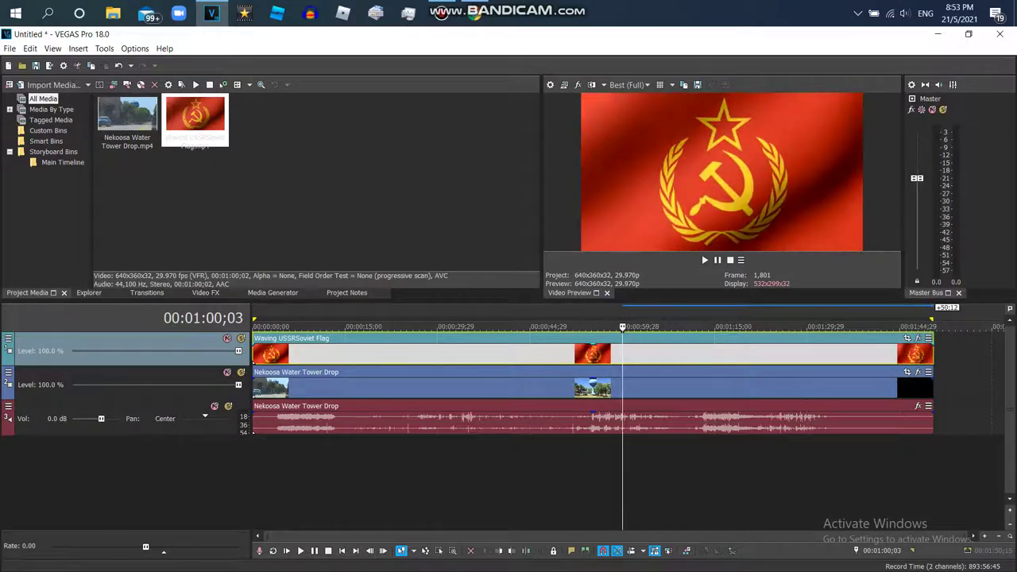
Write the on-screen annotation "Set Transparency To 50% Or 75%" over the project
mouse_move(626, 8)
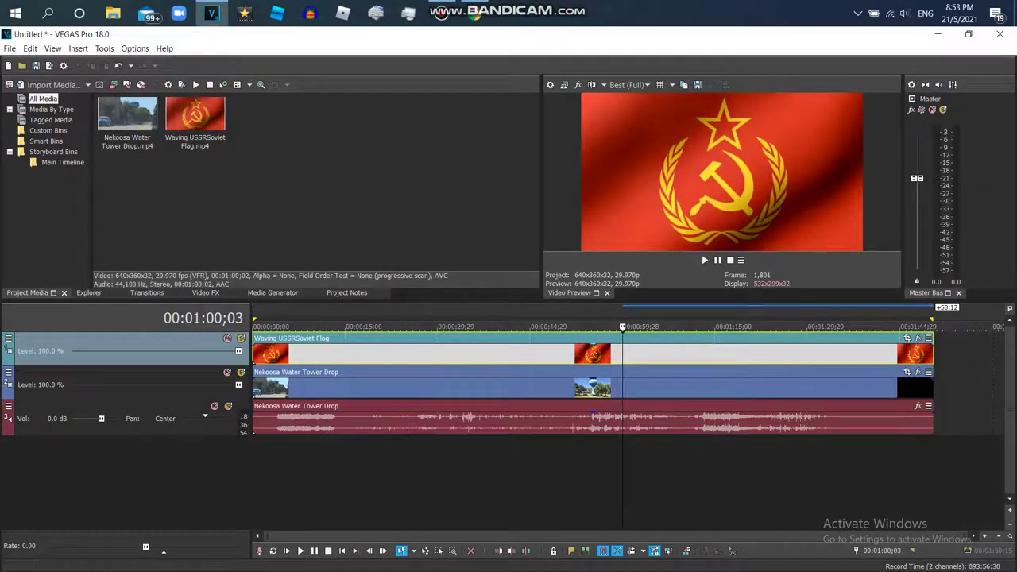
left_click(627, 8)
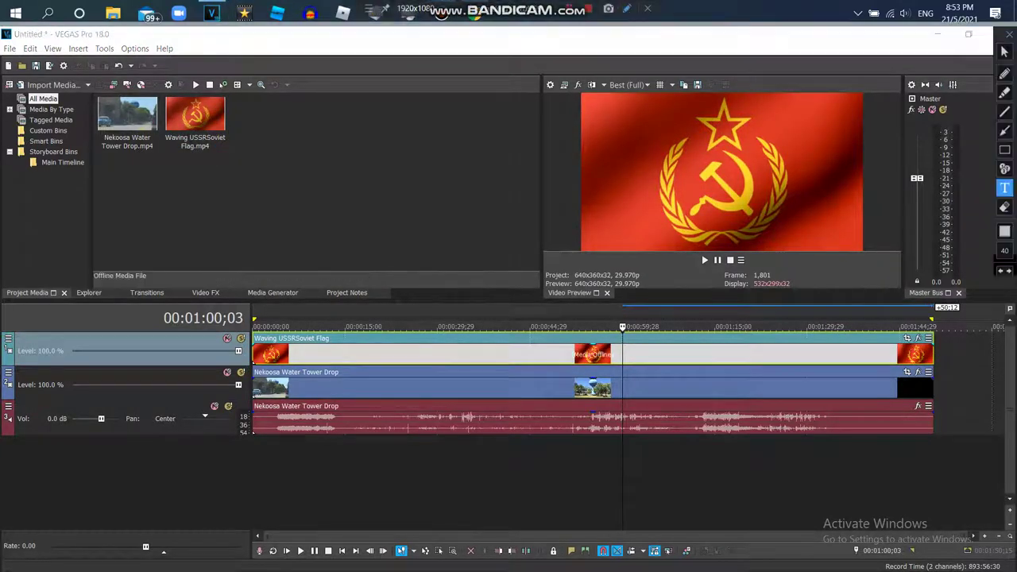
left_click(259, 188)
type("Set Tr")
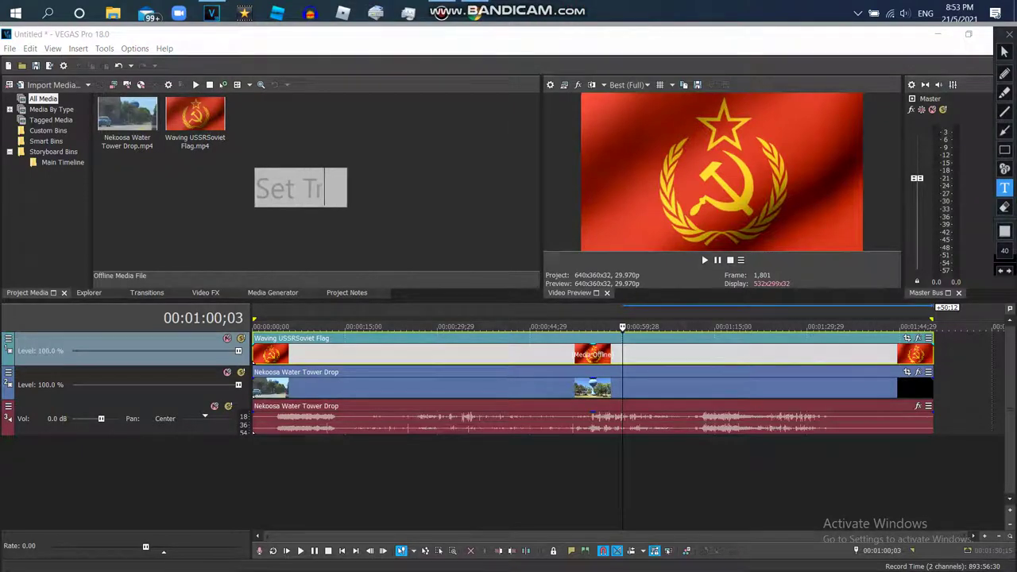
type("ansparency")
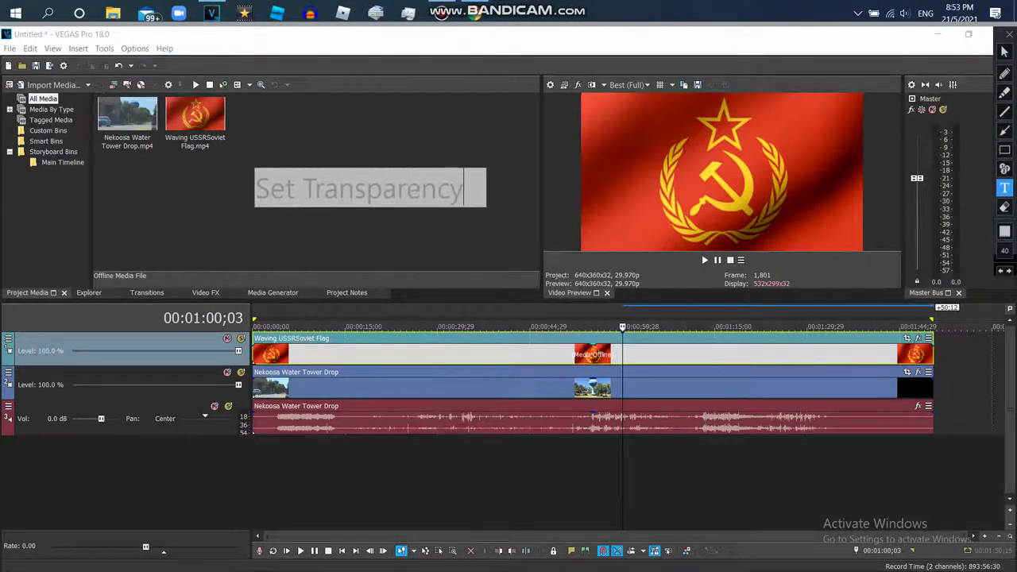
type(" To ")
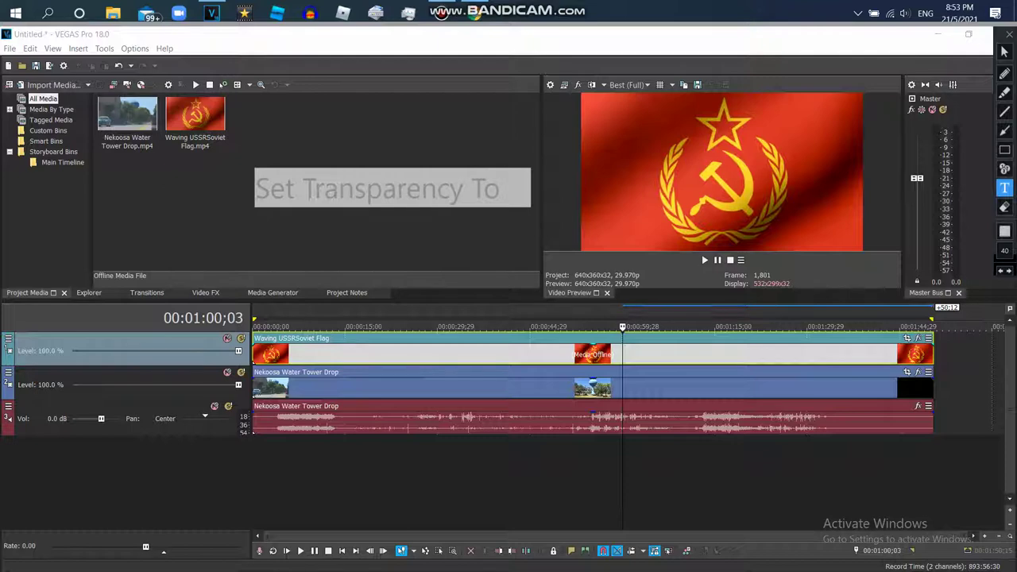
type("50% Or")
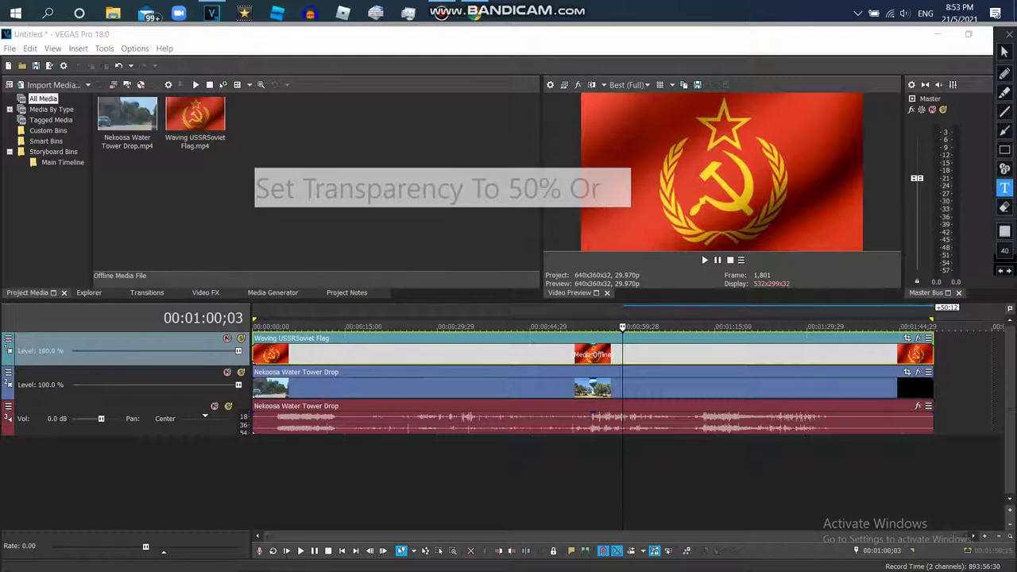
type(" 7")
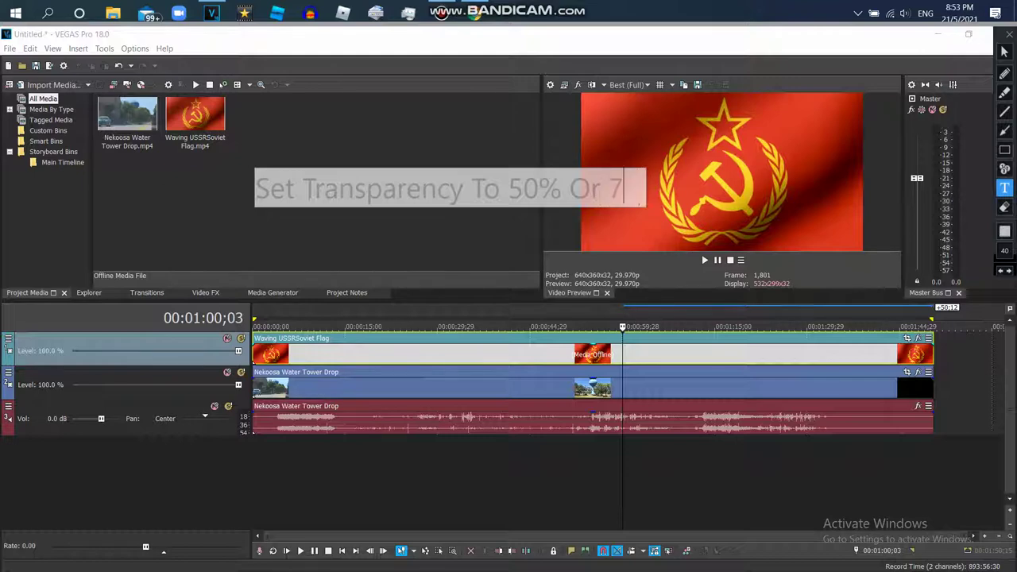
type("5%")
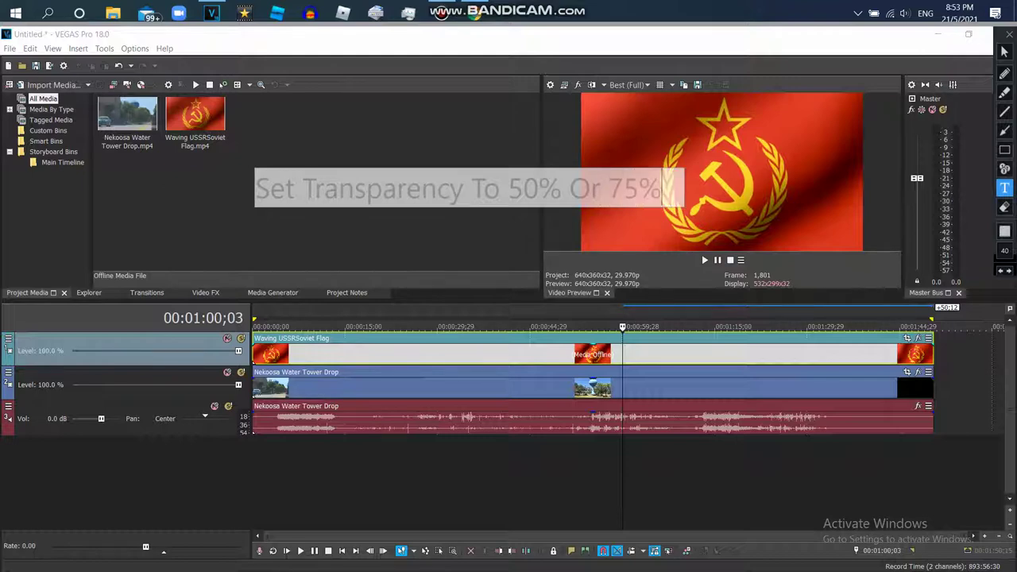
key("Return")
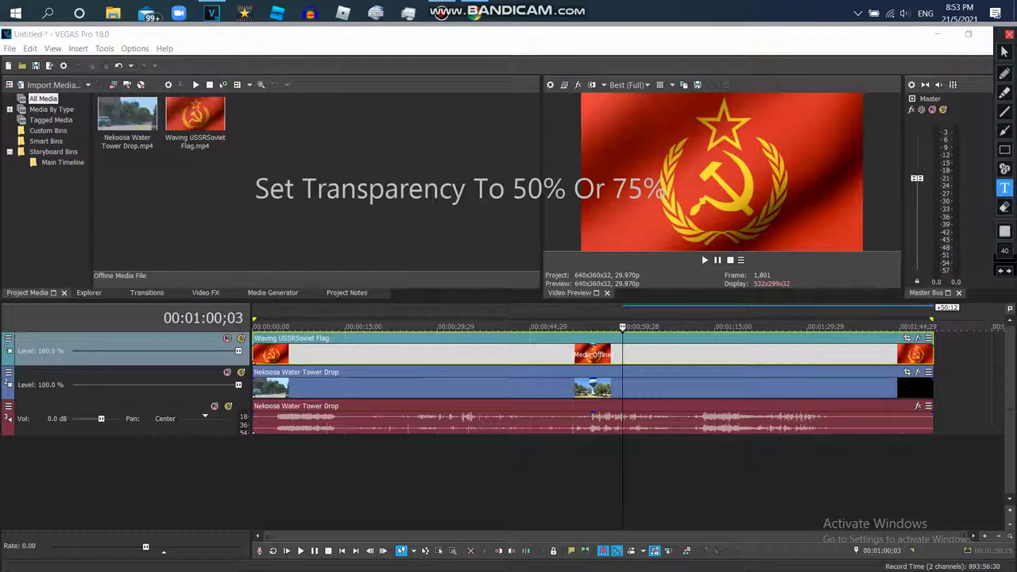
Lower the flag clip's opacity to about 75%, heighten its track, and select the time range of the whole clip
left_click_drag(593, 343, 594, 348)
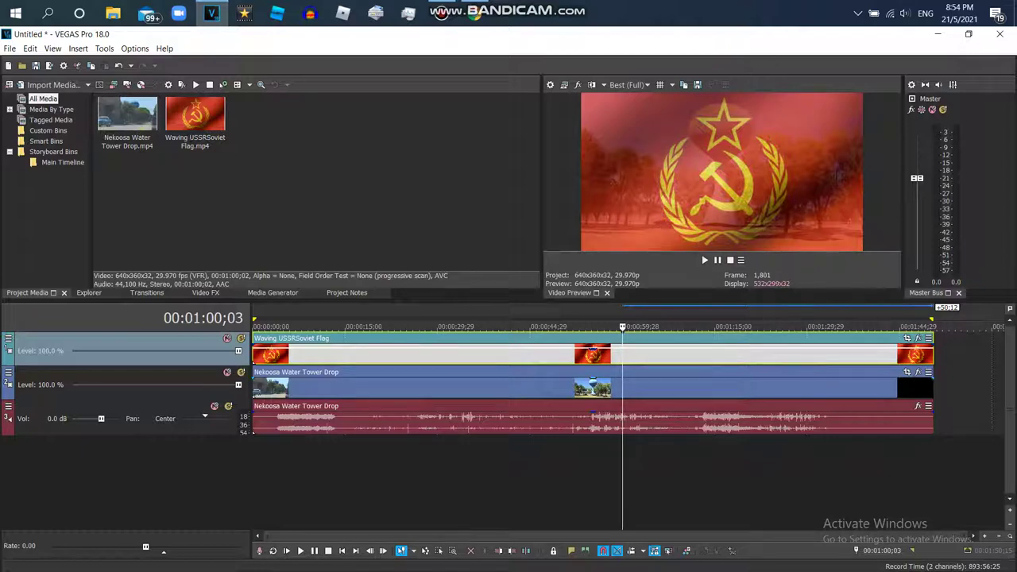
left_click_drag(127, 366, 127, 440)
left_click_drag(594, 366, 593, 367)
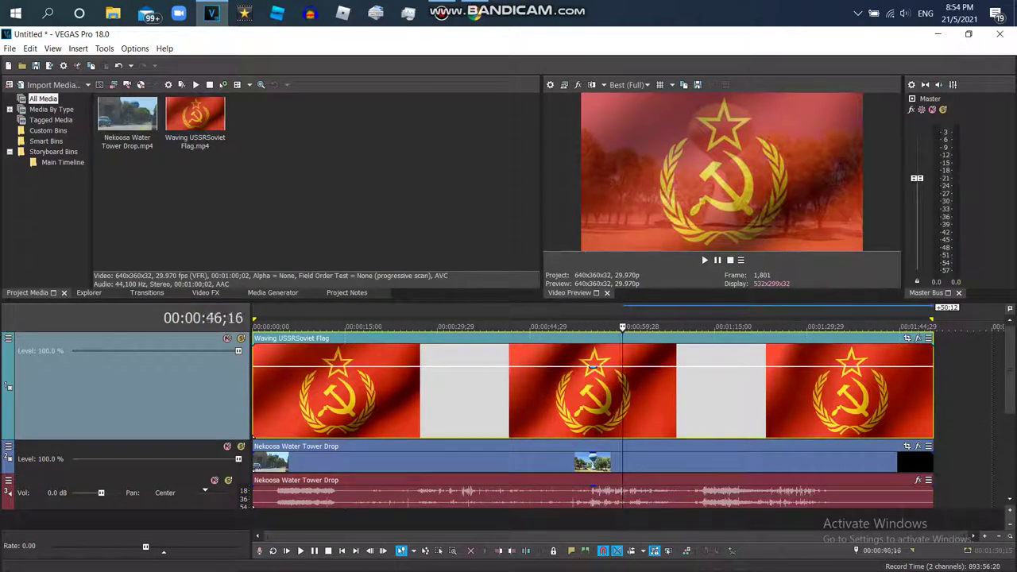
double_click(594, 520)
key("Delete")
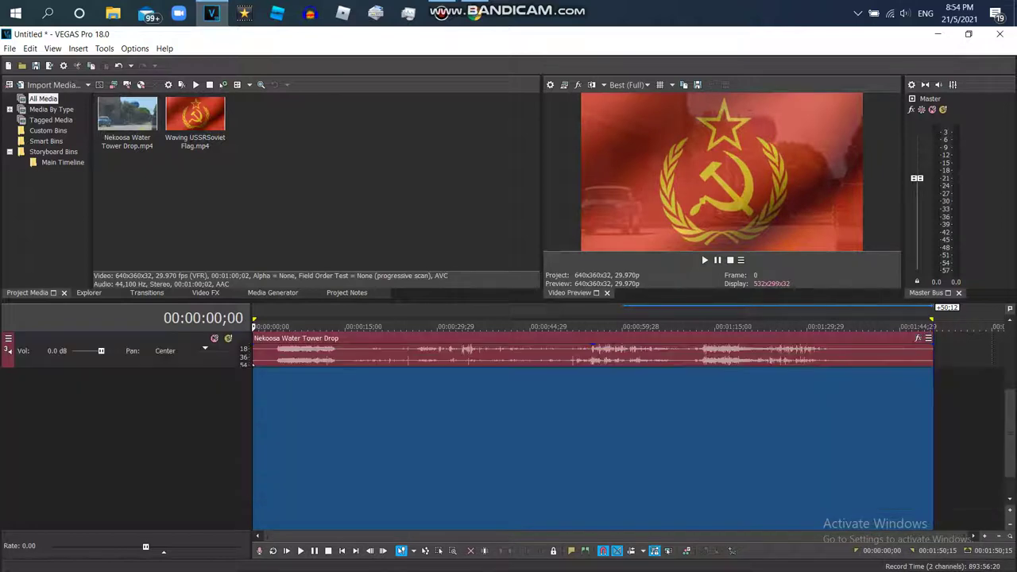
Write the on-screen annotation "Let's Vocode The Audio" over the project
left_click(627, 8)
left_click(342, 191)
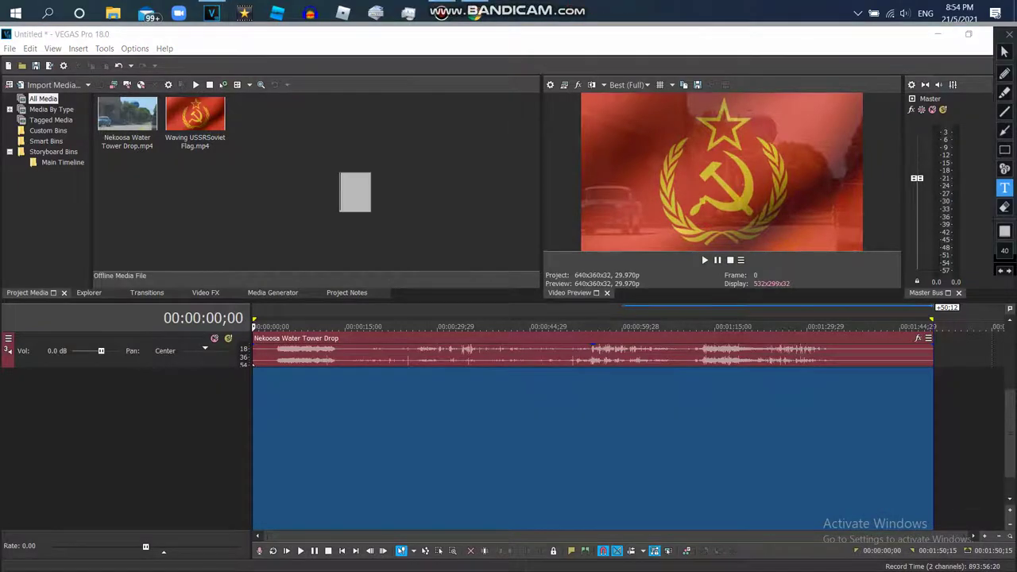
type("Let's Vo")
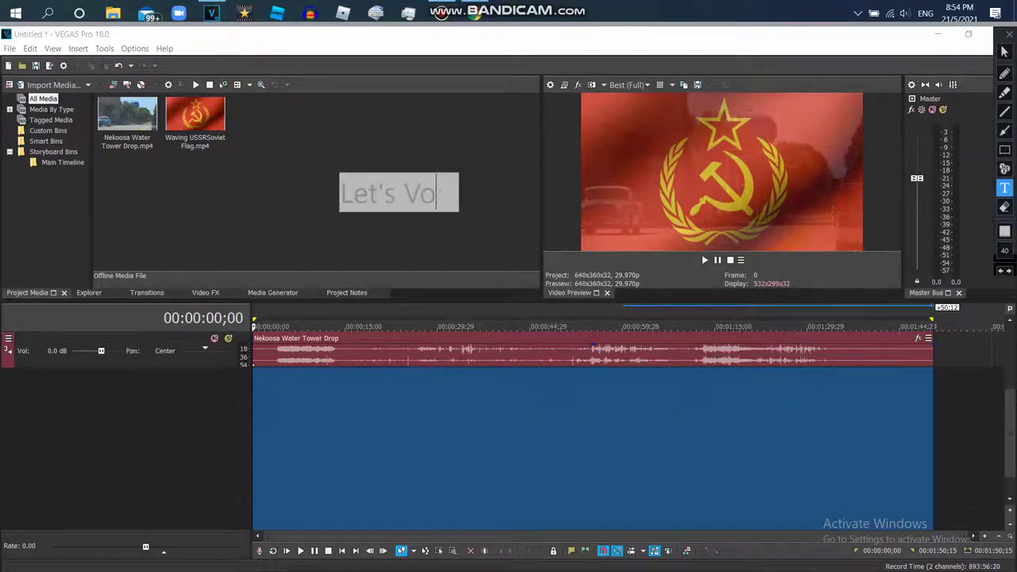
type("code The ")
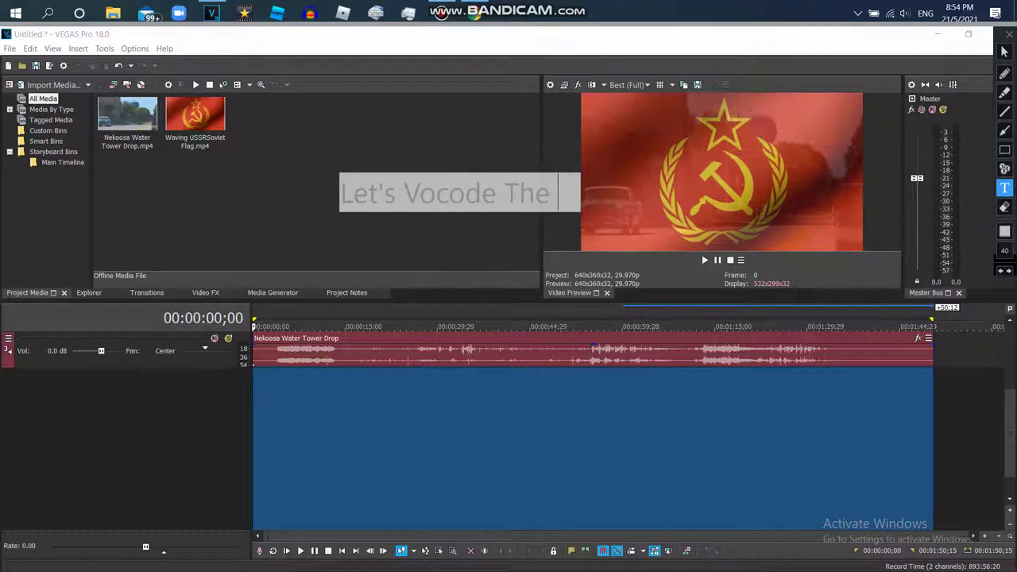
type("Audio")
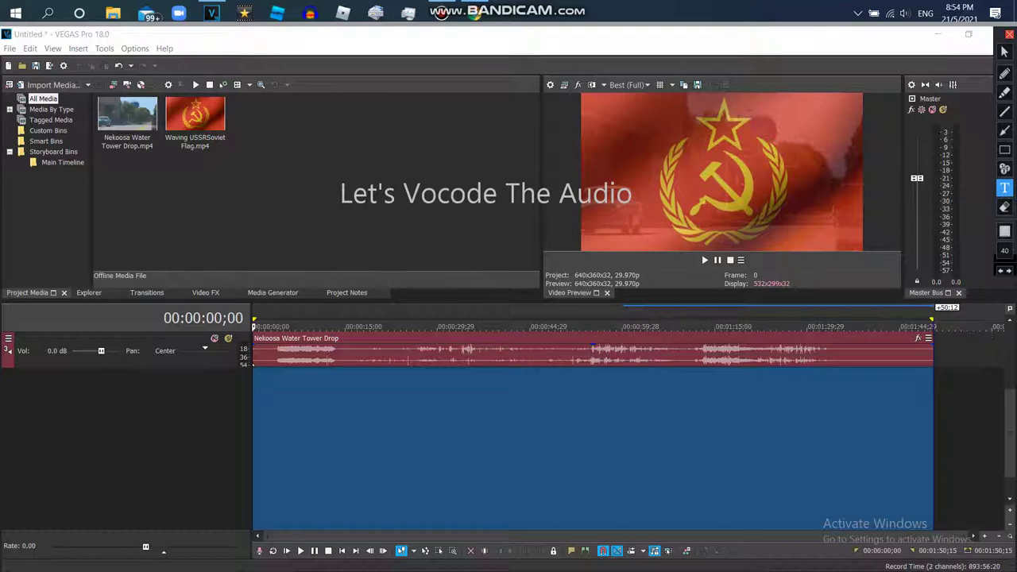
Open the Soviet Union National Anthem 8-bit Remix video from Downloads and move it past the end of the other clips
key("ctrl+o")
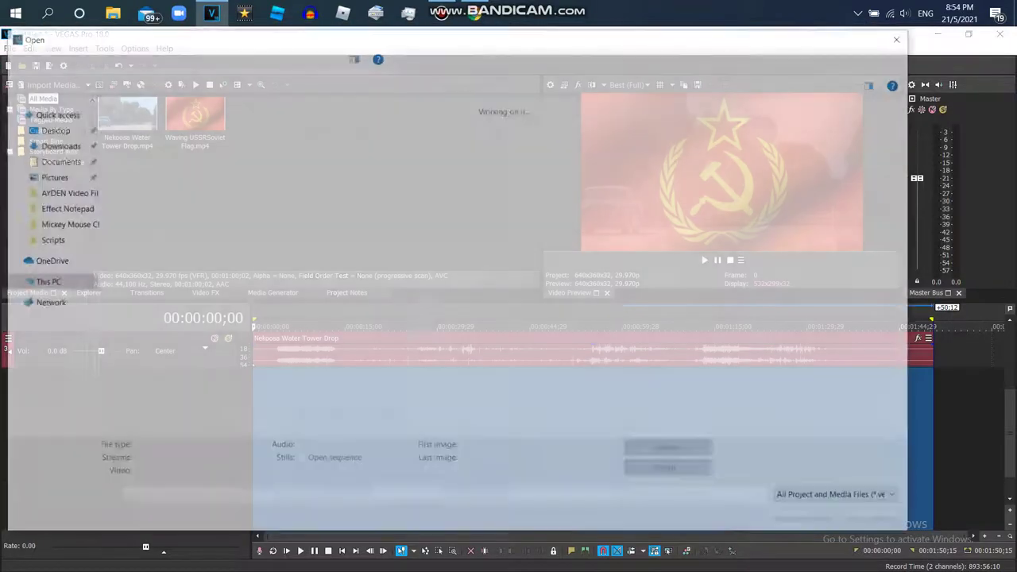
double_click(289, 151)
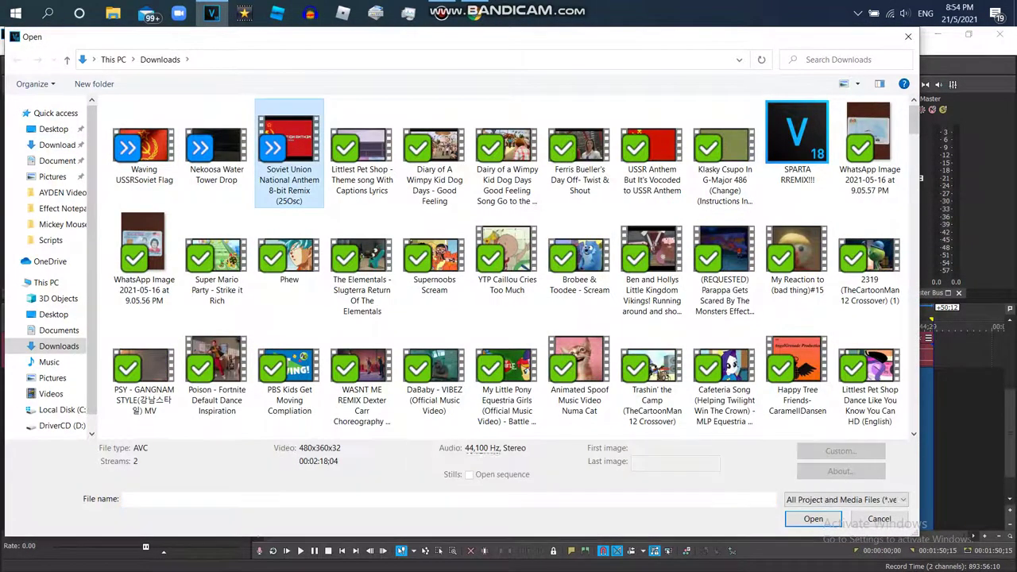
left_click_drag(302, 389, 958, 389)
Position the cursor at 00:02:05;05 where the anthem's music begins and trim the start of the anthem clip there
left_click(924, 389)
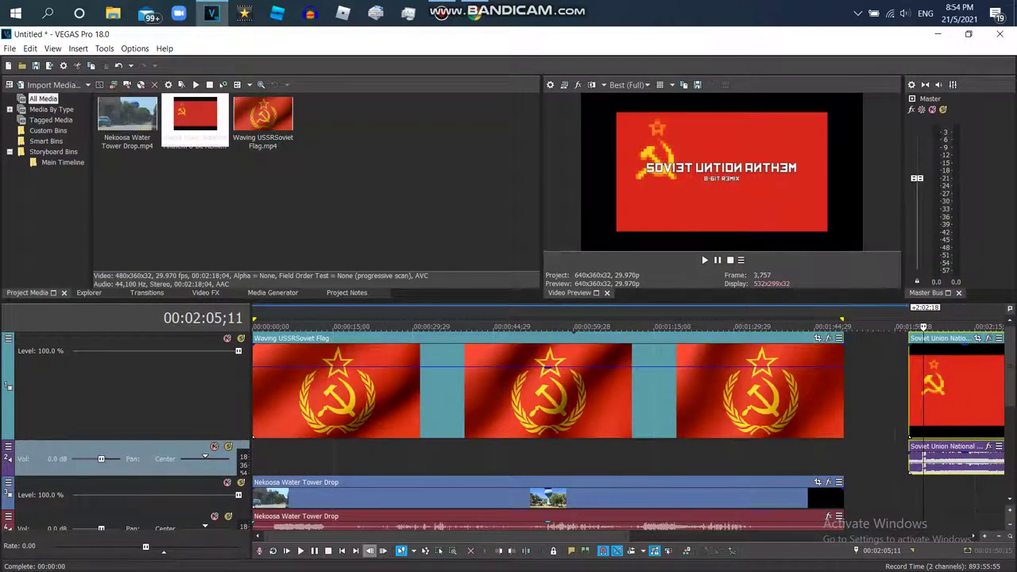
left_click(369, 551)
left_click(370, 551)
key("Left")
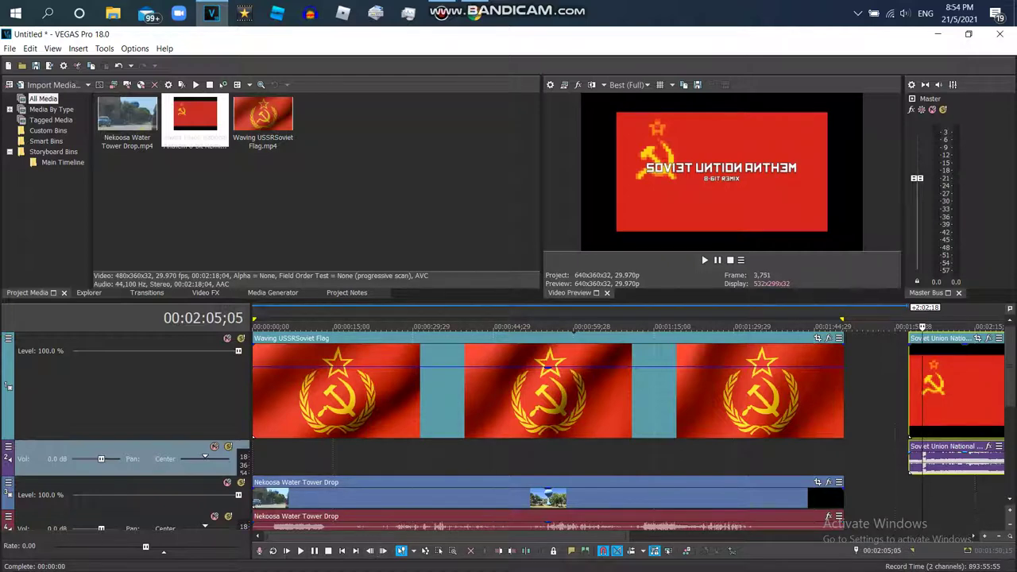
right_click(952, 459)
left_click(884, 272)
Remove the anthem's video by moving it to a new video track and deleting that track, and place the anthem audio track last
right_click(882, 371)
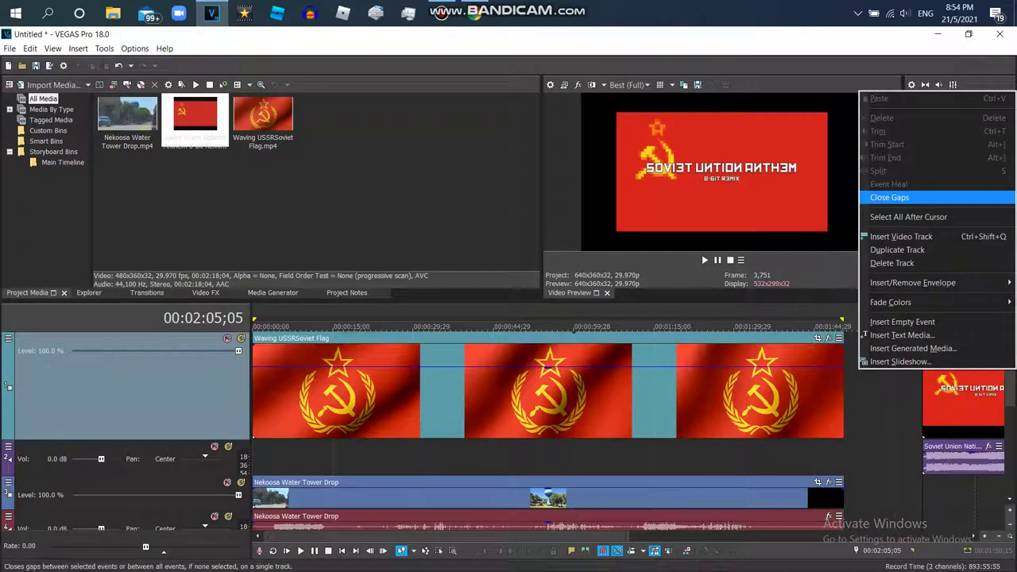
left_click(901, 237)
left_click_drag(958, 414, 942, 351)
right_click(880, 342)
left_click(892, 235)
left_click_drag(127, 458, 127, 517)
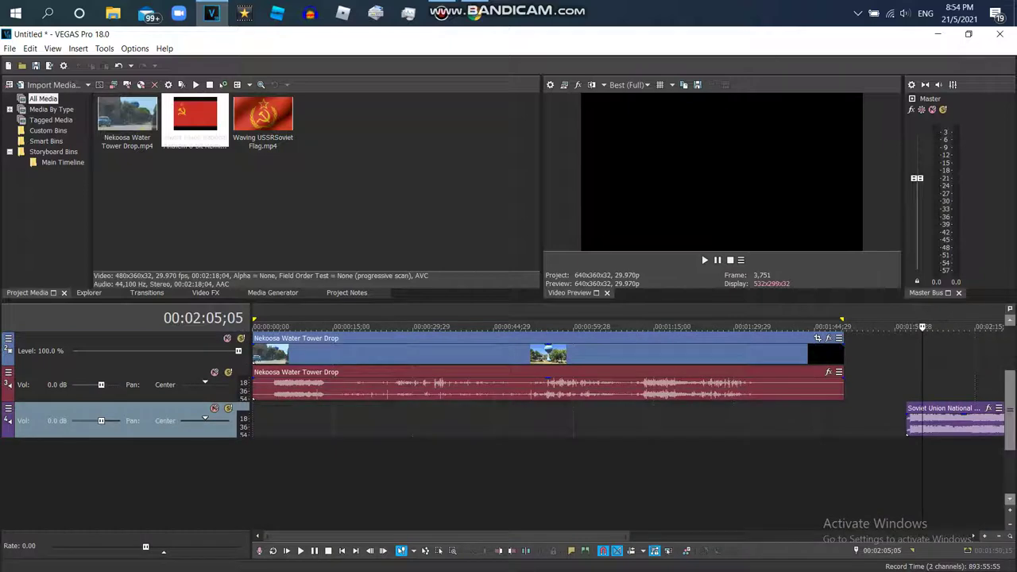
key("Delete")
Move the anthem audio to the timeline start and trim its end to match the water tower clip
left_click_drag(953, 390, 299, 387)
left_click_drag(977, 387, 844, 388)
Pan the water tower audio 100% left and the anthem audio 100% right, and select the anthem clip's time range
left_click_drag(205, 349, 182, 349)
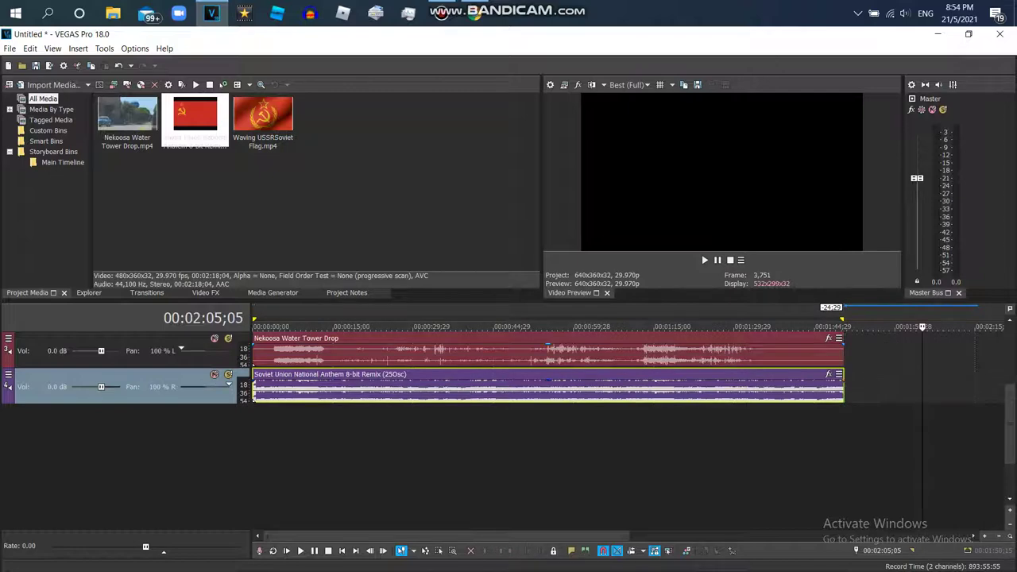
double_click(318, 388)
Write the on-screen annotation "Let's Render The Audio" over the project
left_click(10, 49)
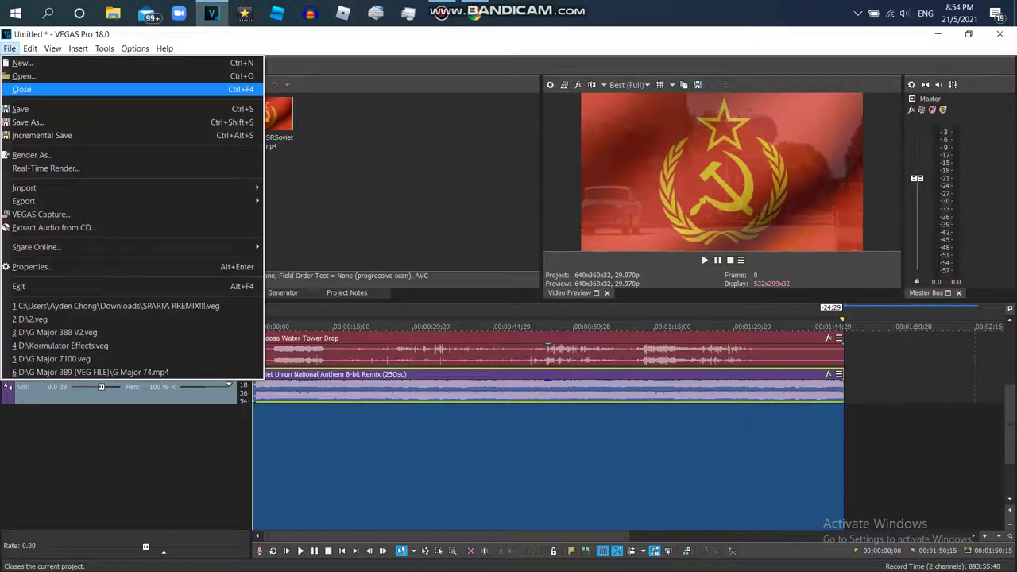
mouse_move(164, 48)
key("ctrl+alt+d")
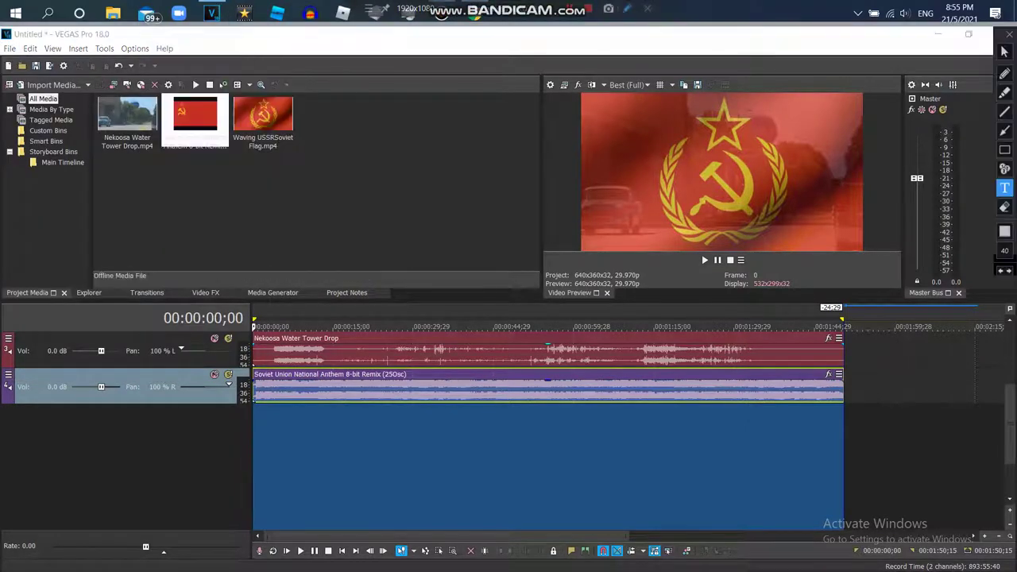
left_click(408, 168)
type("Le")
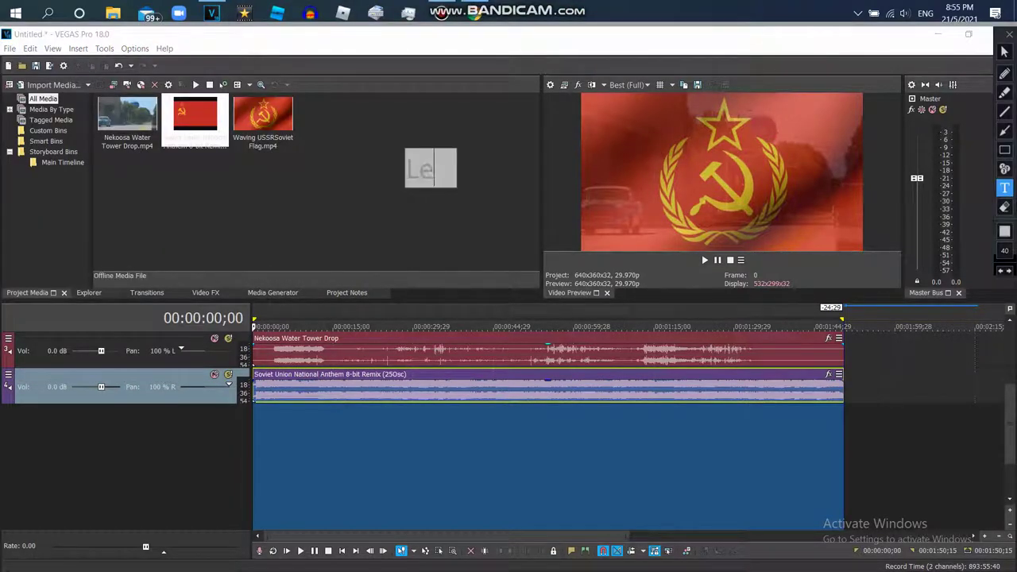
type("t's Render To")
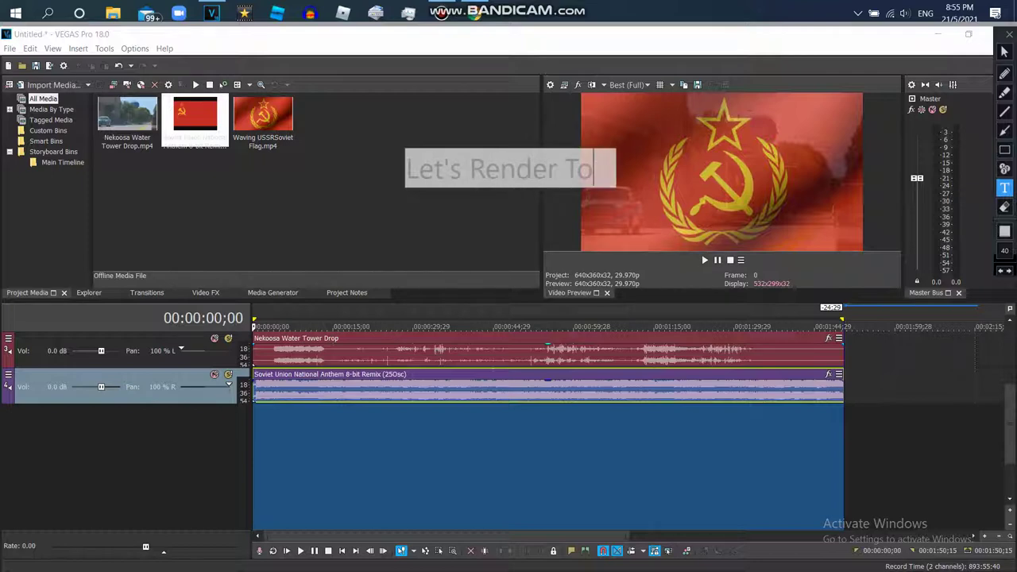
key("BackSpace")
type("he Audio")
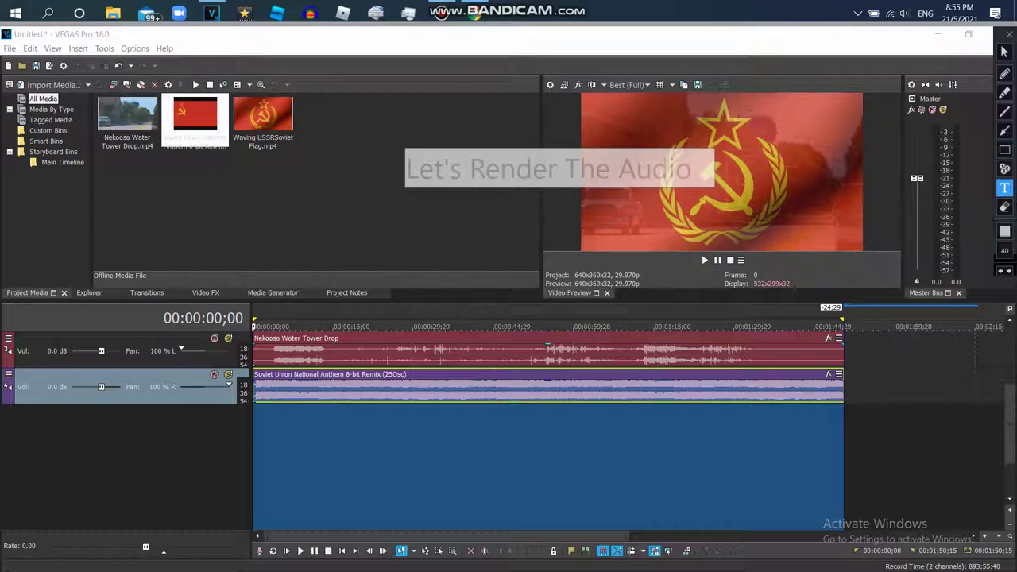
key("Escape")
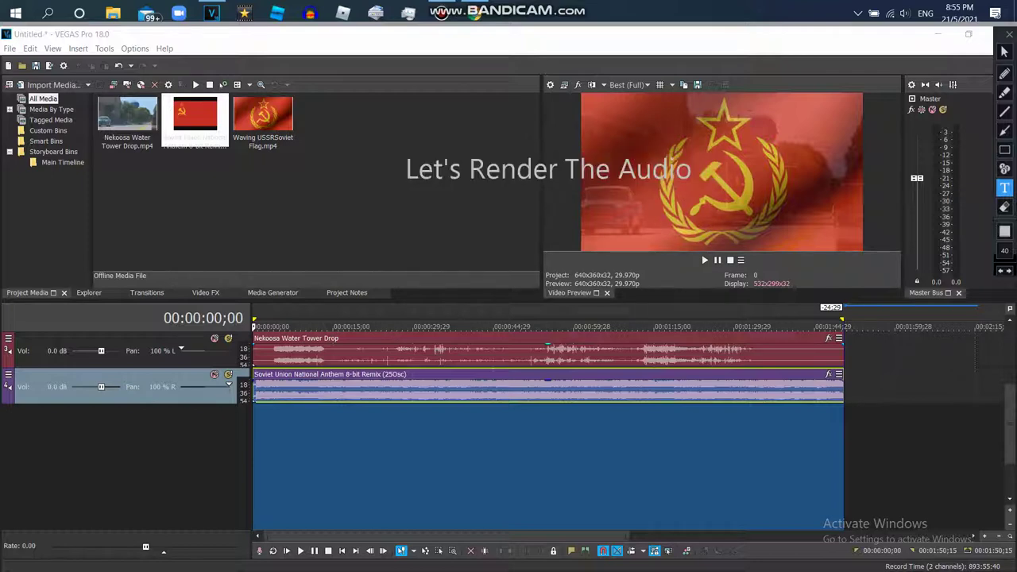
Render the panned audio in Wave (Microsoft) format as "Unvocoded Nekoosa Water Tower Drop" in the Recycle folder under Music
left_click(1009, 35)
left_click(9, 49)
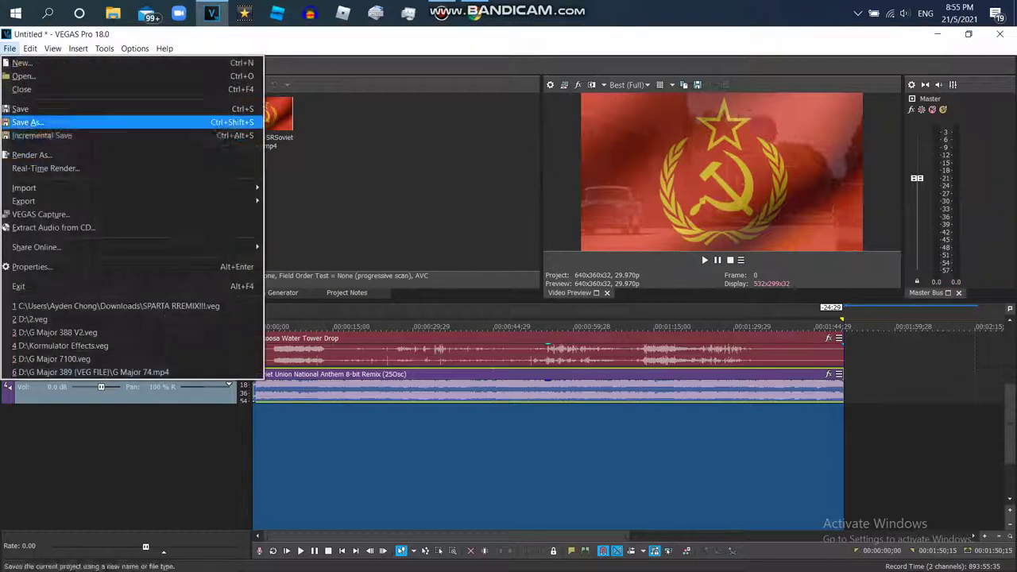
left_click(33, 155)
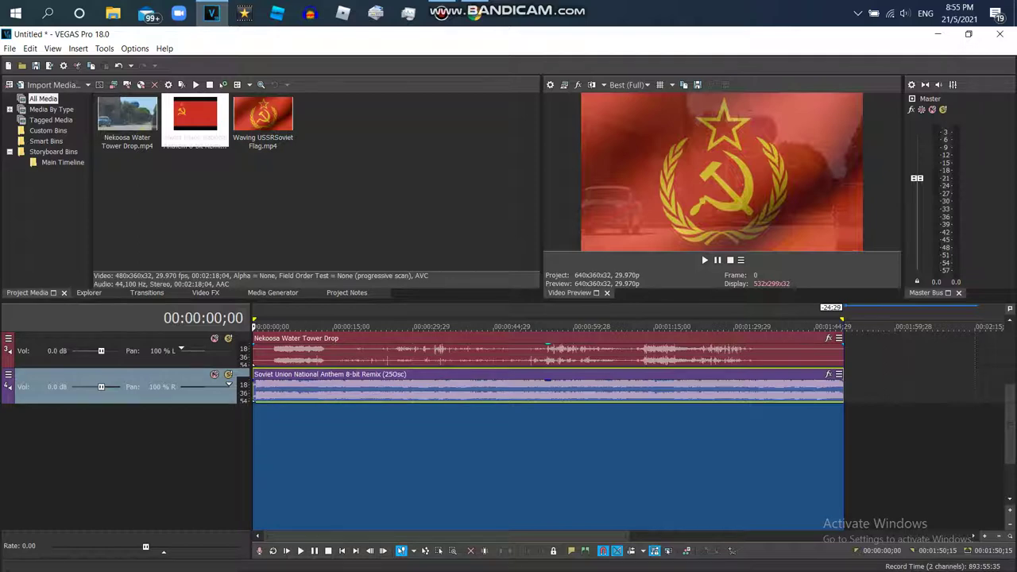
left_click(647, 438)
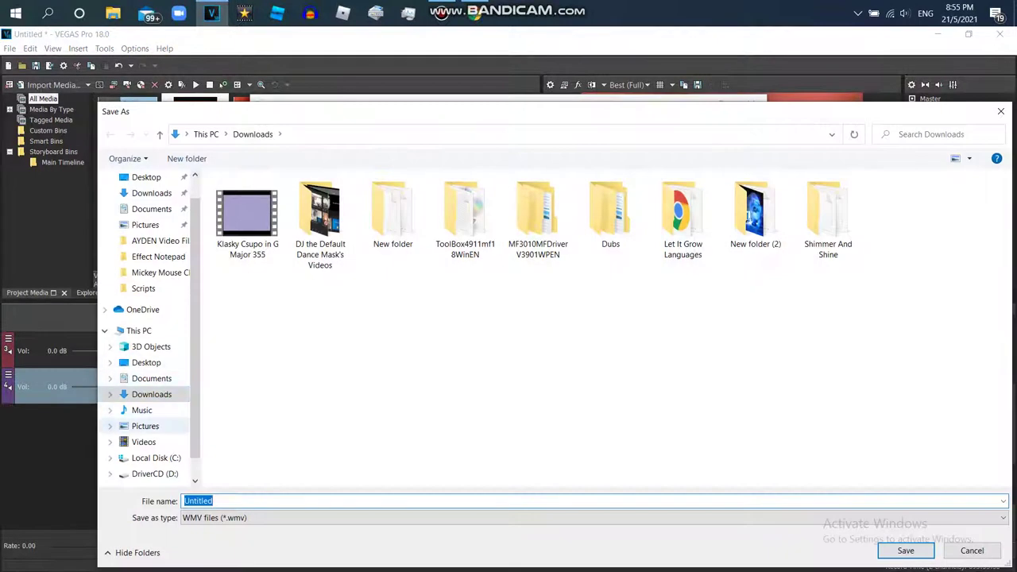
left_click(144, 426)
left_click(141, 410)
left_click(243, 212)
double_click(244, 212)
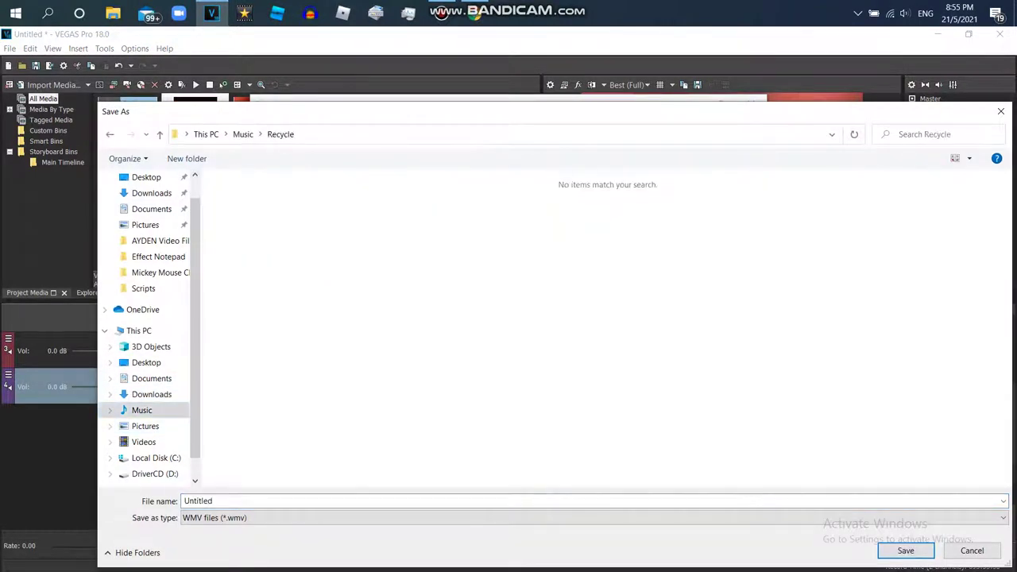
type("Unvocoded Nekoosa Water Tower Drop")
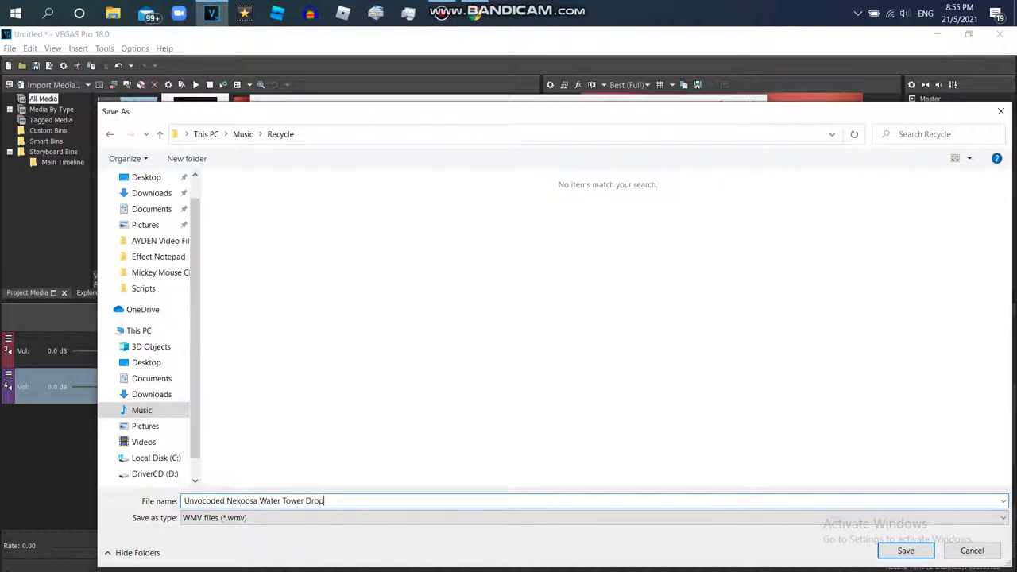
key("Return")
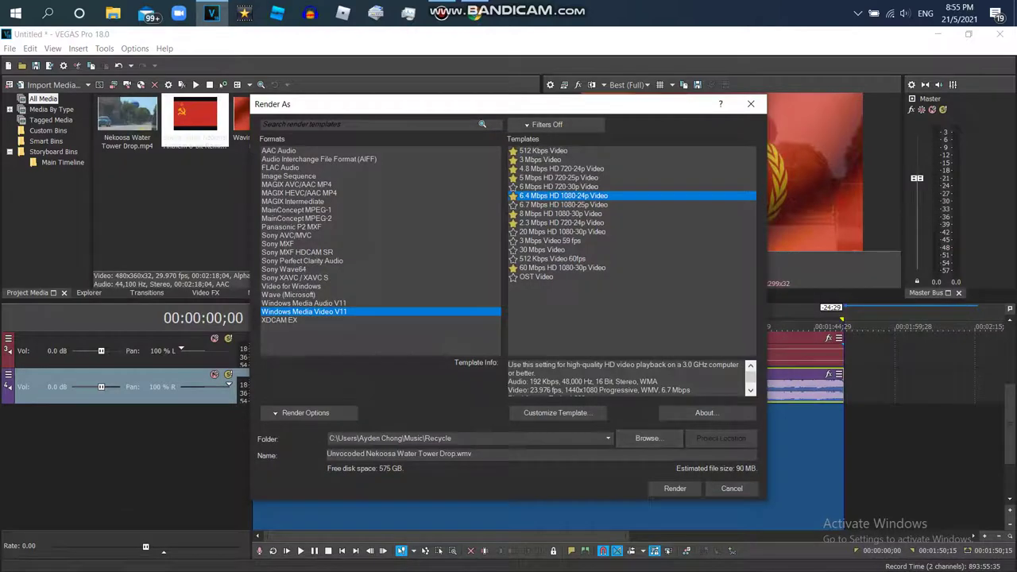
left_click(289, 295)
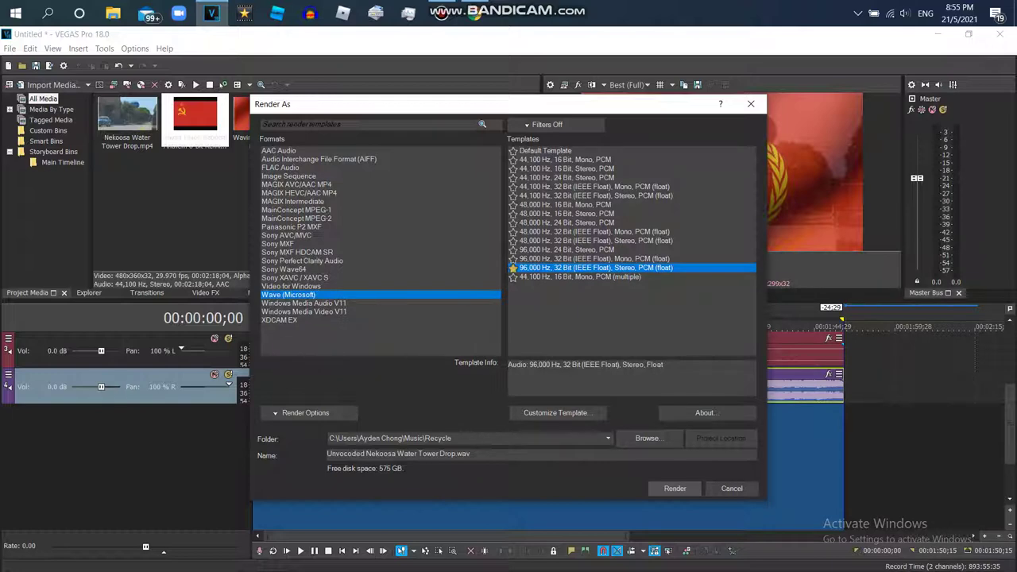
key("Return")
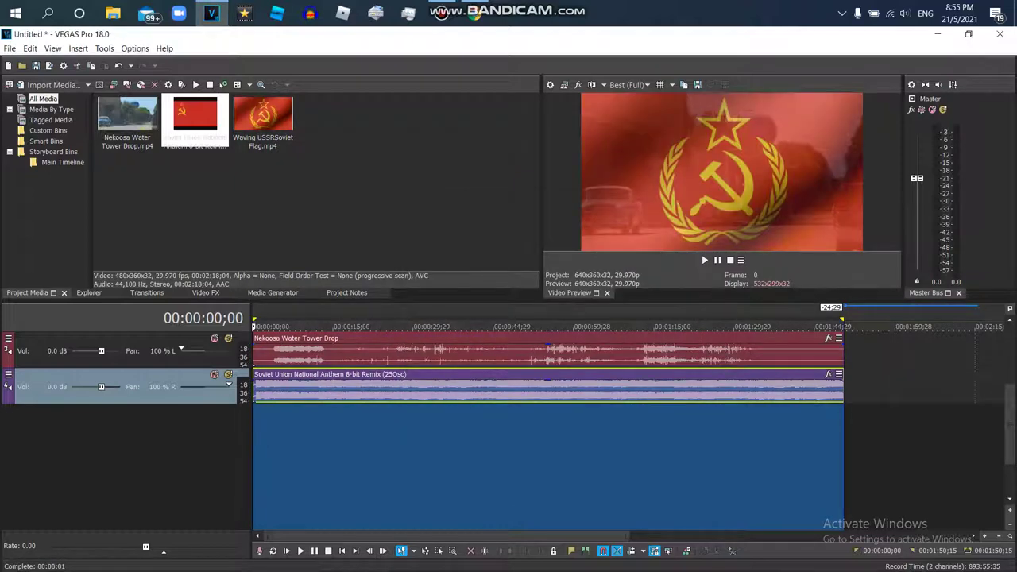
Delete the anthem audio track and the original water tower audio track from the timeline
right_click(881, 391)
left_click(915, 283)
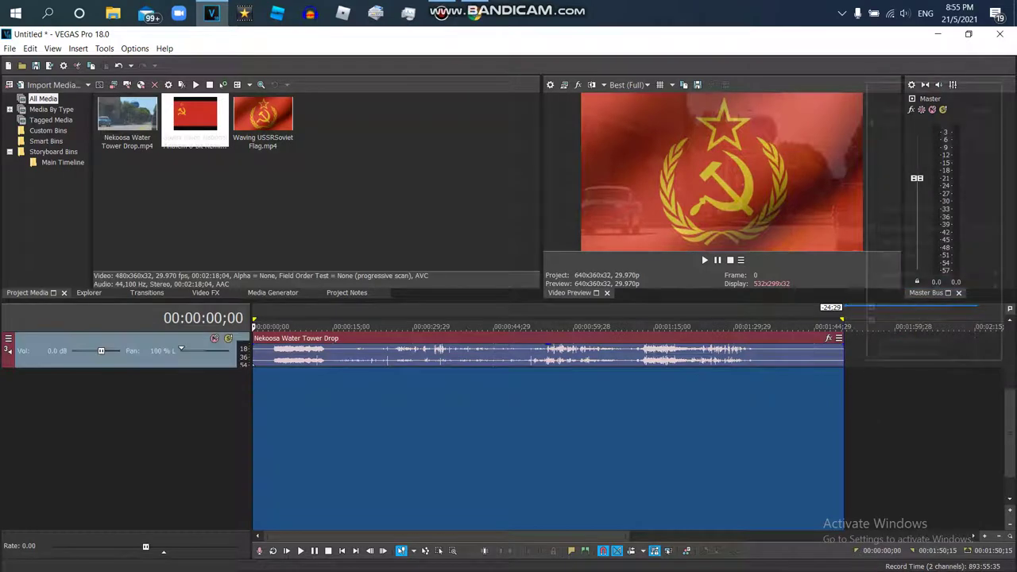
right_click(871, 362)
left_click(914, 252)
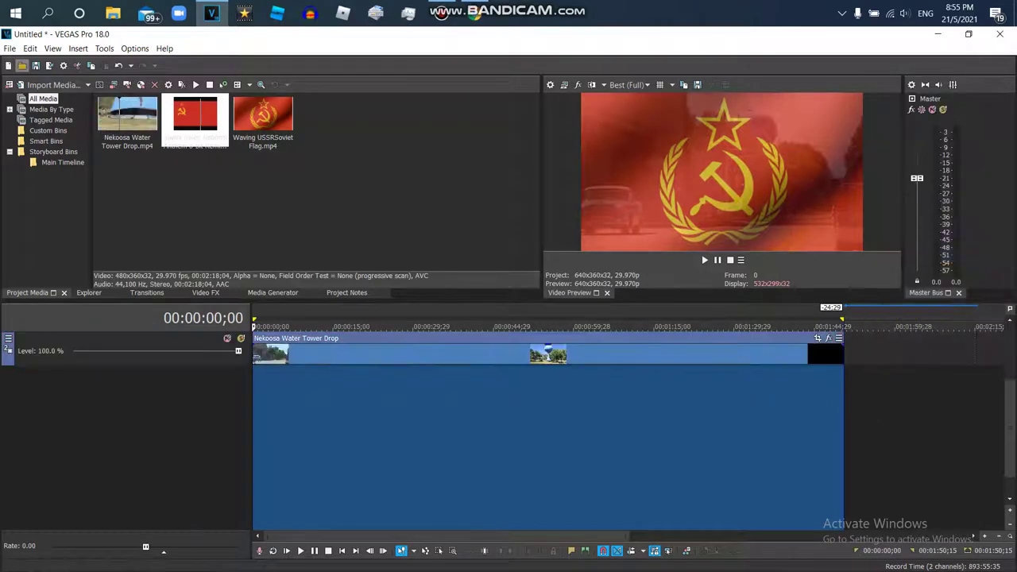
Open the rendered "Unvocoded Nekoosa Water Tower Drop" audio from Music > Recycle, writing the on-screen annotation "Let's Test The Audio" before loading it
left_click(22, 65)
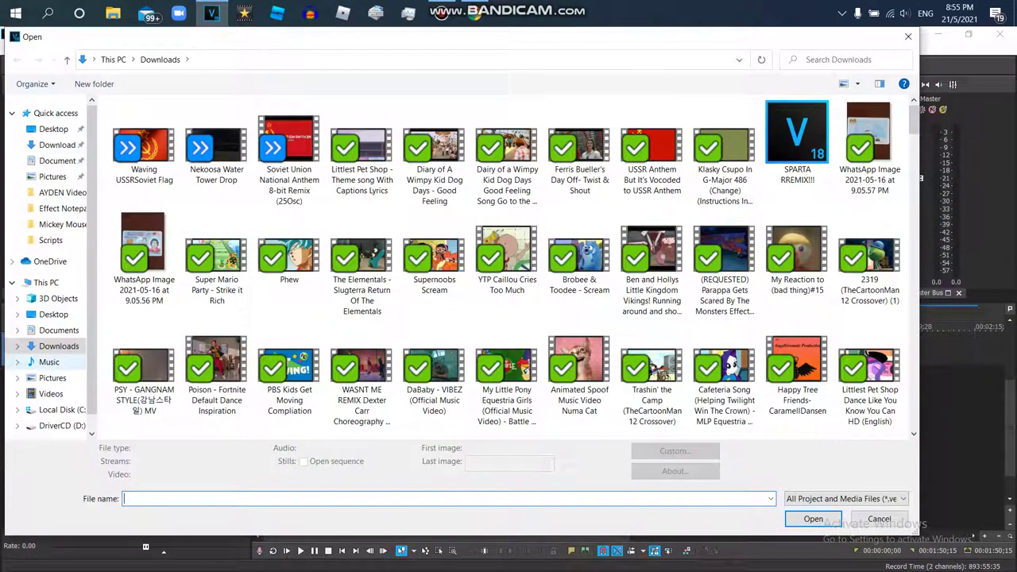
left_click(49, 361)
double_click(139, 137)
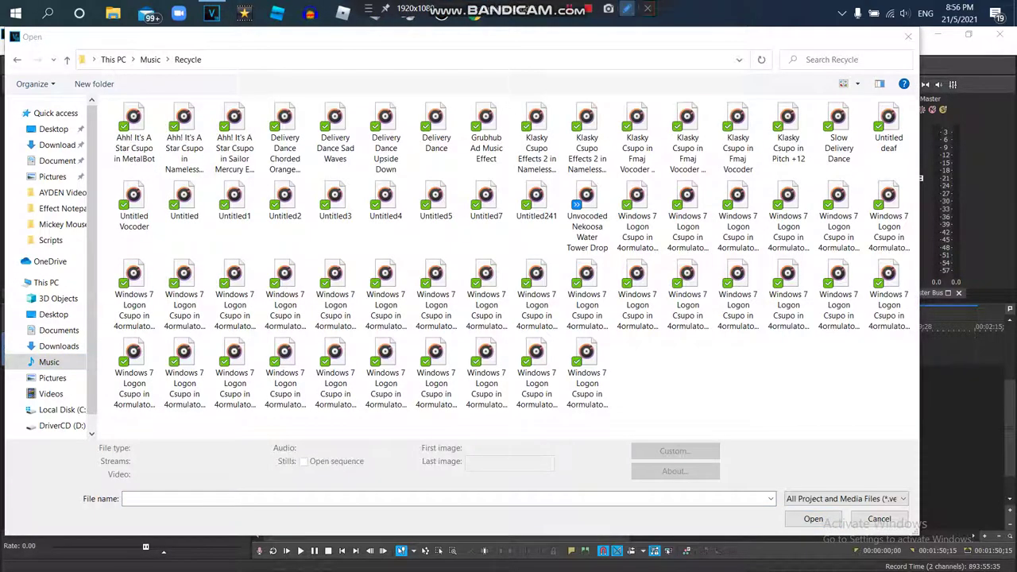
type("Let's Test The Audio")
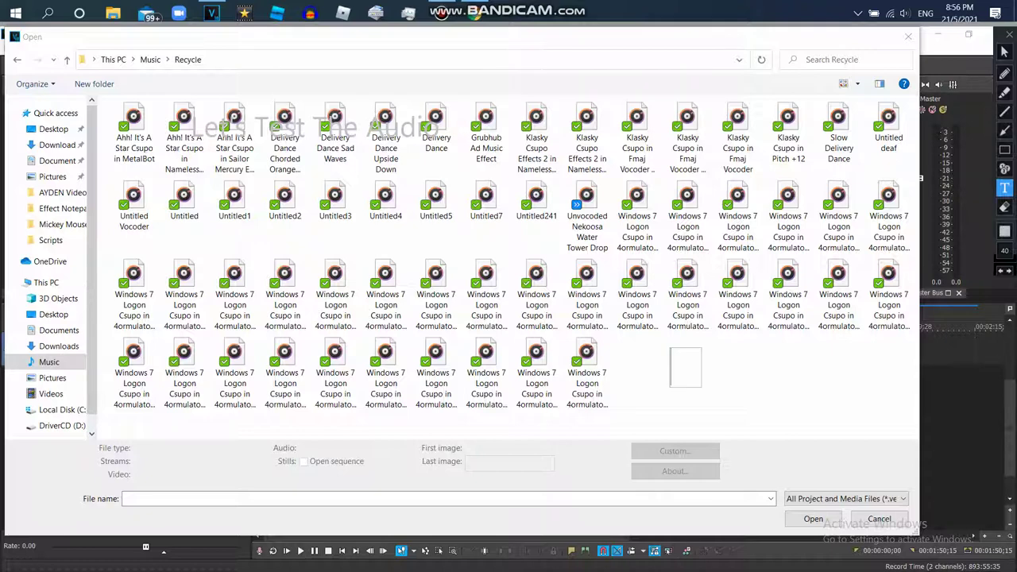
left_click(1009, 34)
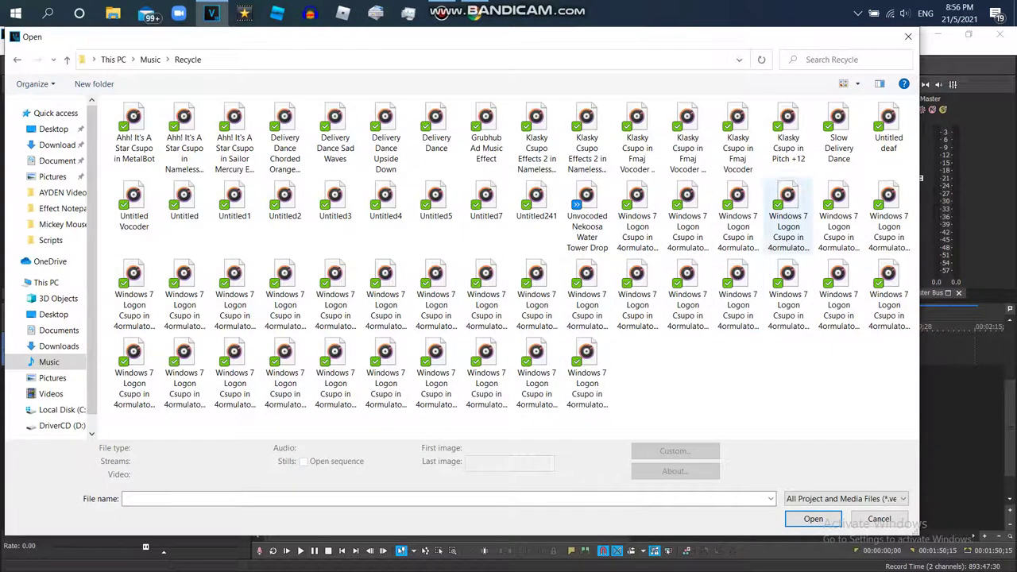
double_click(586, 215)
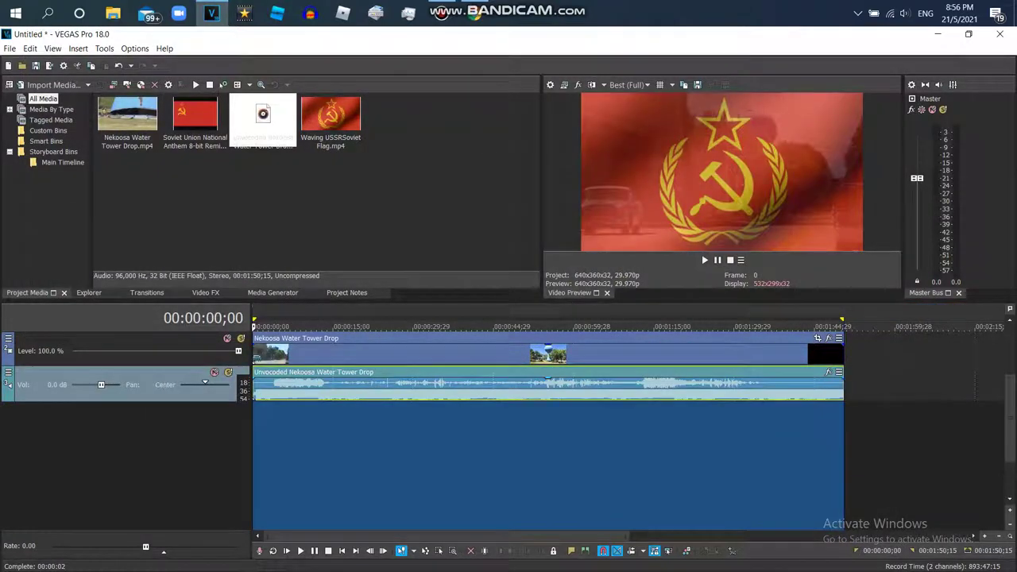
Play the first seconds of the timeline to check the imported unvocoded audio
key("space")
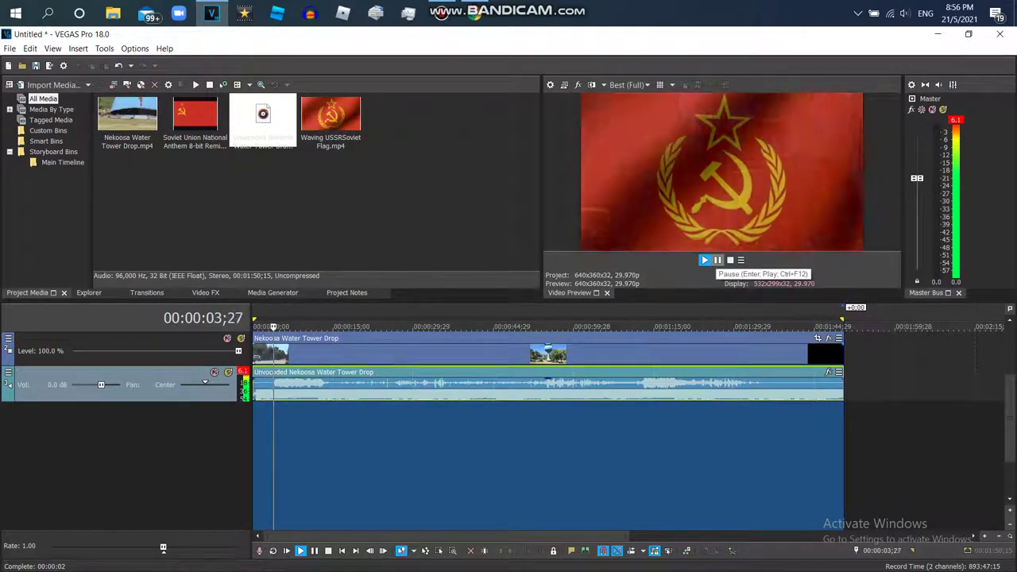
key("space")
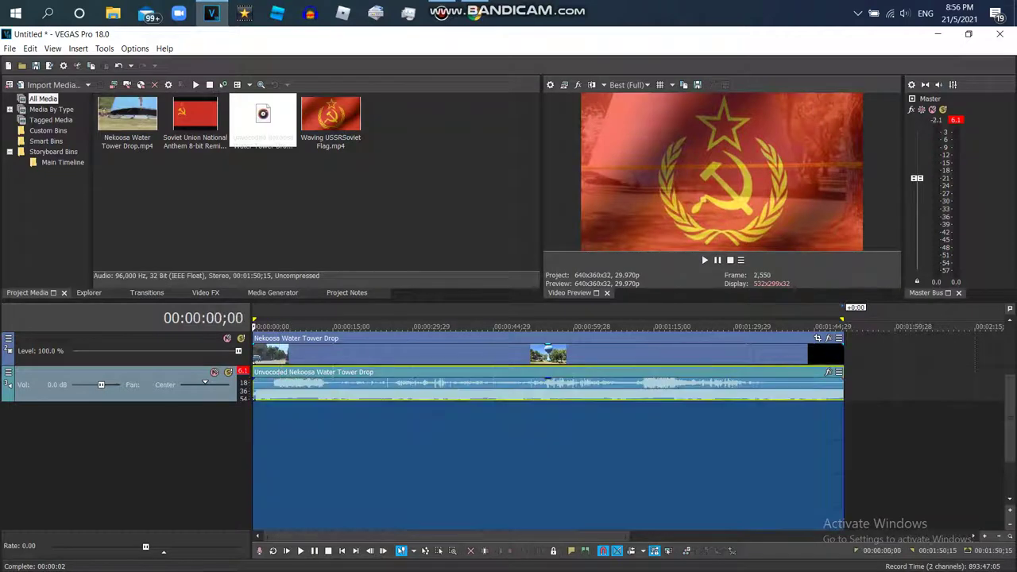
mouse_move(476, 3)
left_click(627, 9)
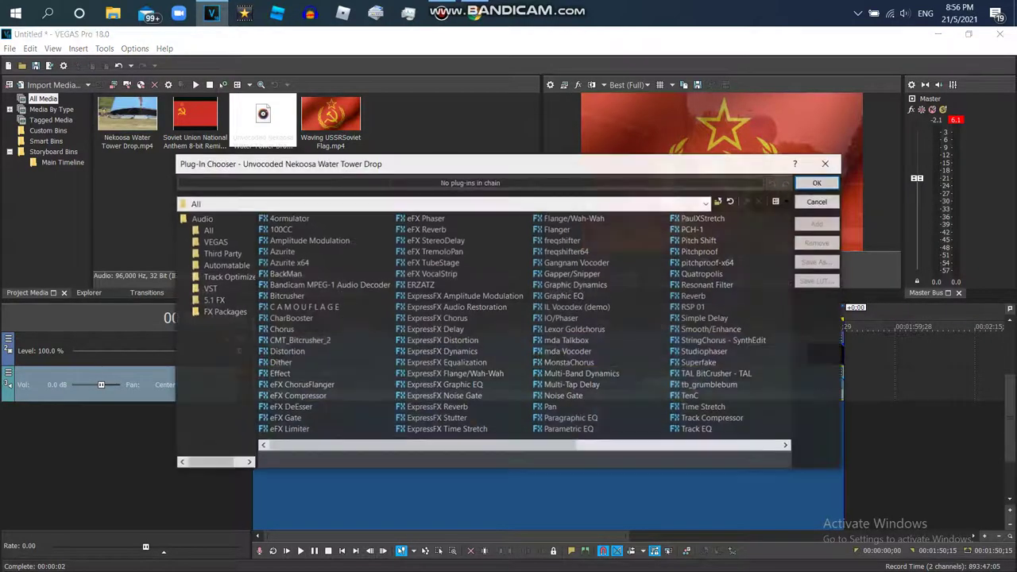
Apply the mda Talkbox effect with its Talkbox preset to the unvocoded audio clip and start playback
left_click_drag(441, 446, 580, 446)
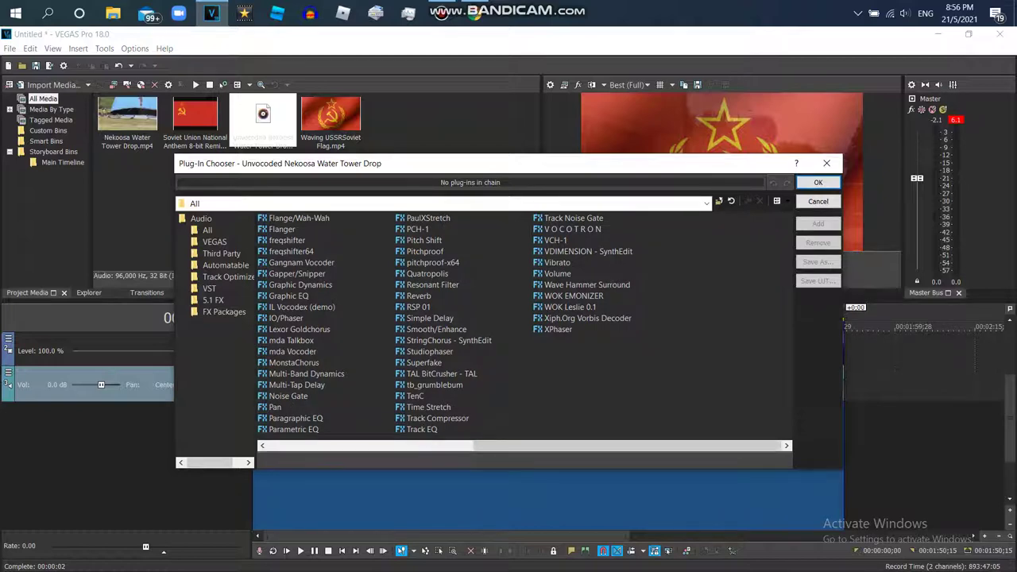
double_click(291, 340)
left_click(818, 183)
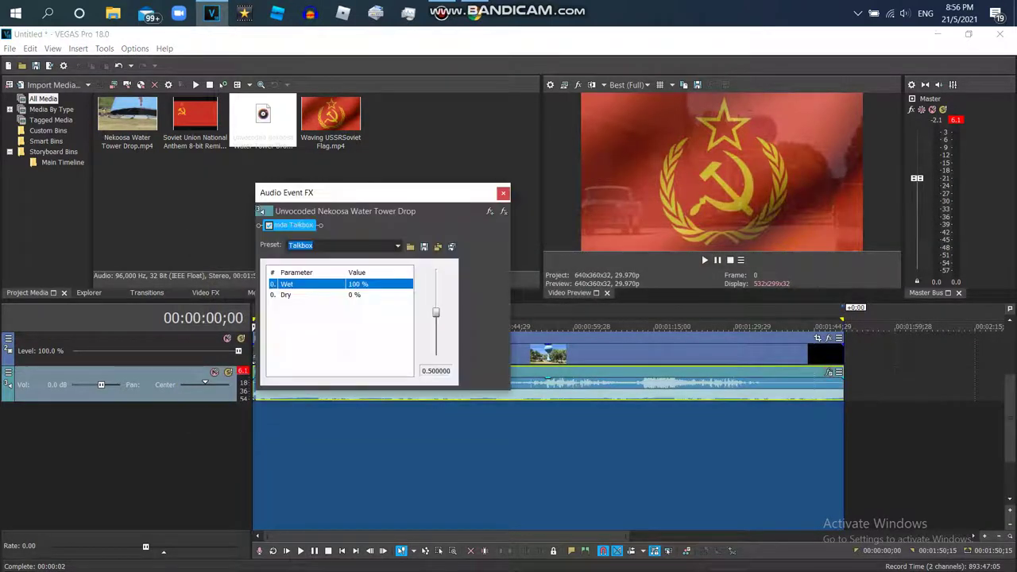
left_click(503, 193)
left_click(705, 260)
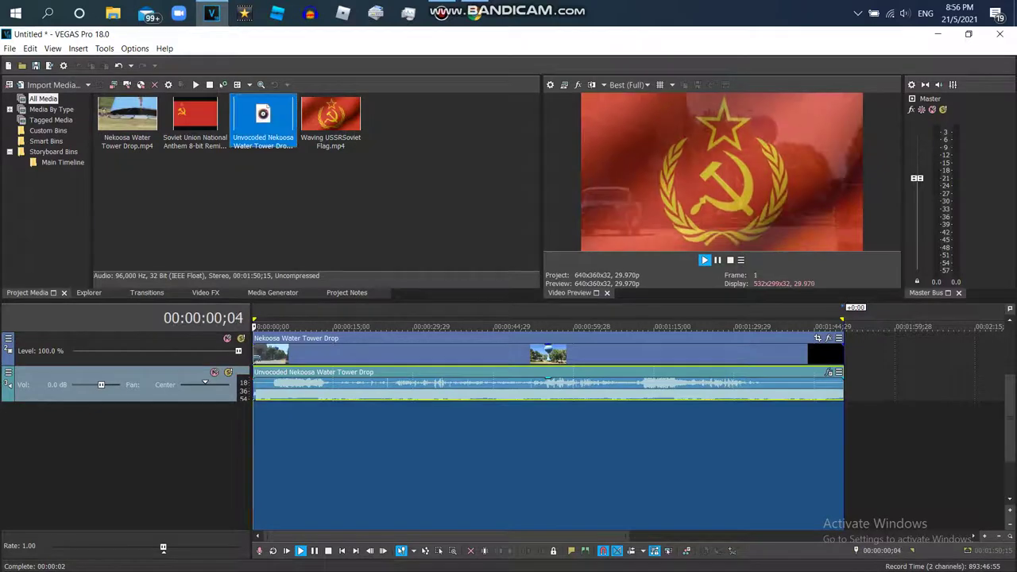